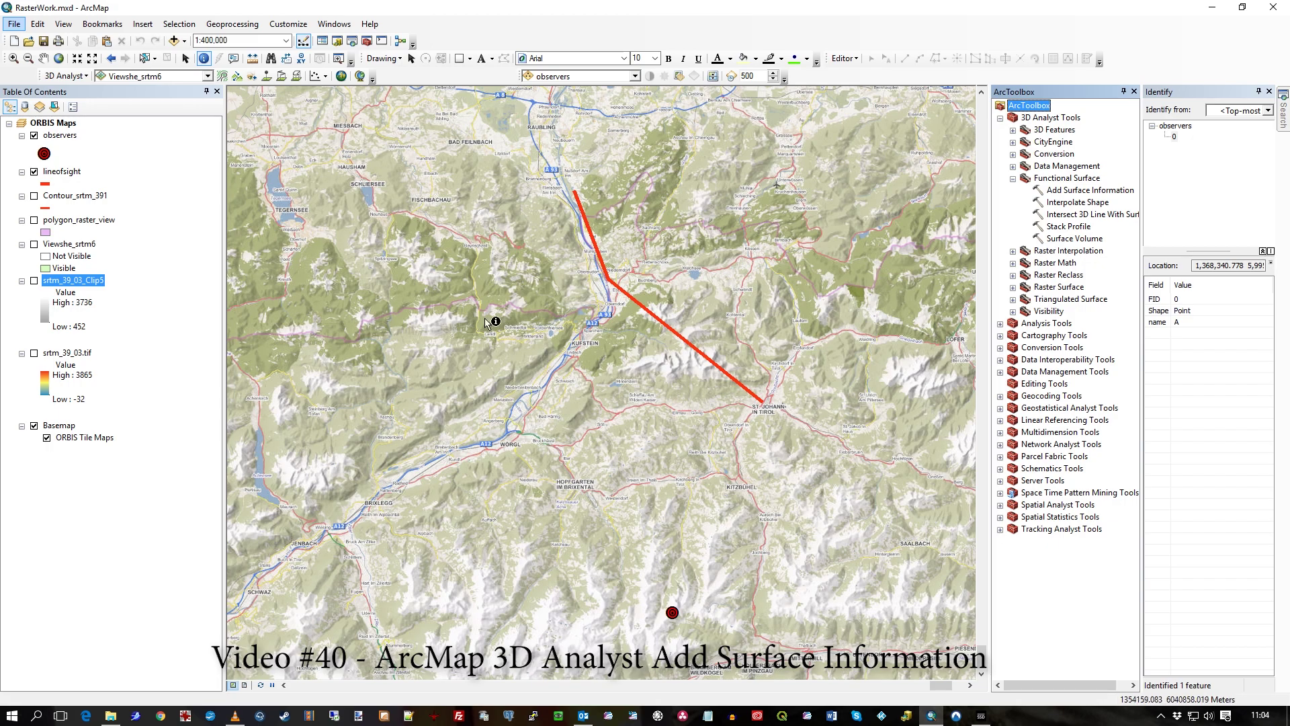
Compare both raster extents, leaving srtm_39_03_Clip5 visible and the full srtm_39_03.tif hidden.
{"action": "left_click", "coordinate": [34, 281]}
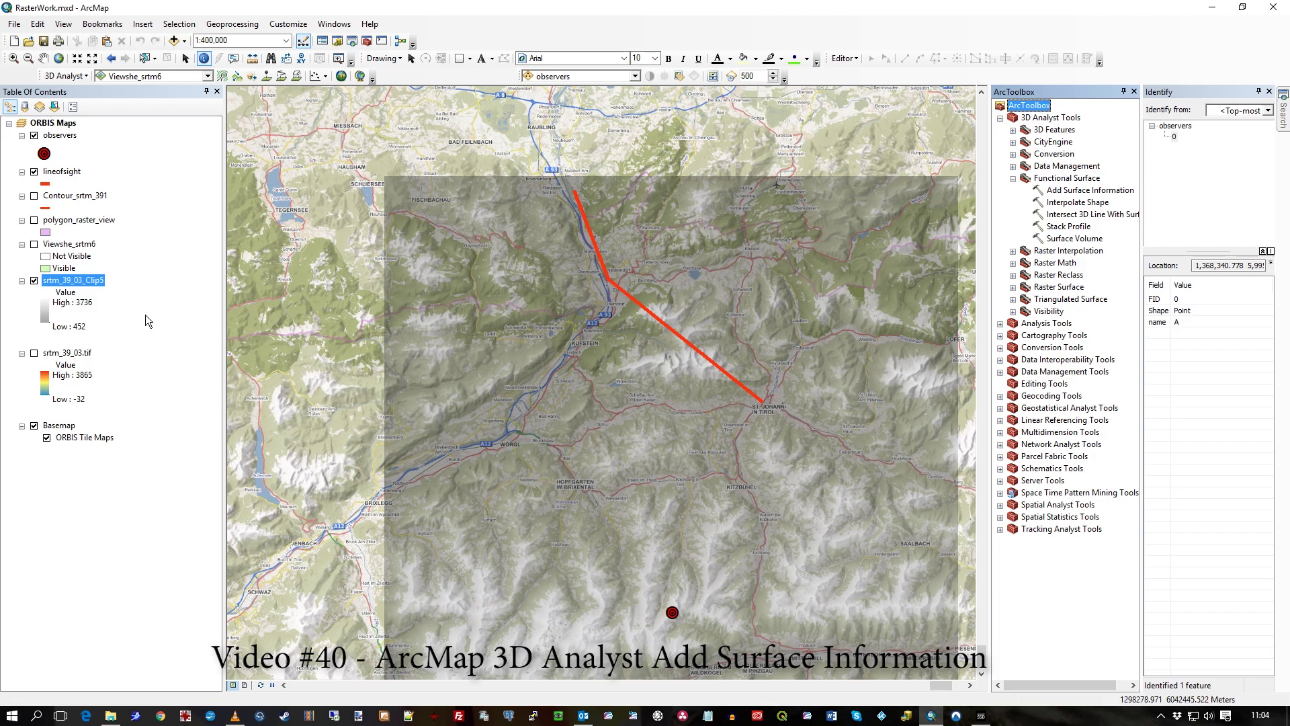
{"action": "left_click", "coordinate": [34, 353]}
{"action": "left_click", "coordinate": [33, 281]}
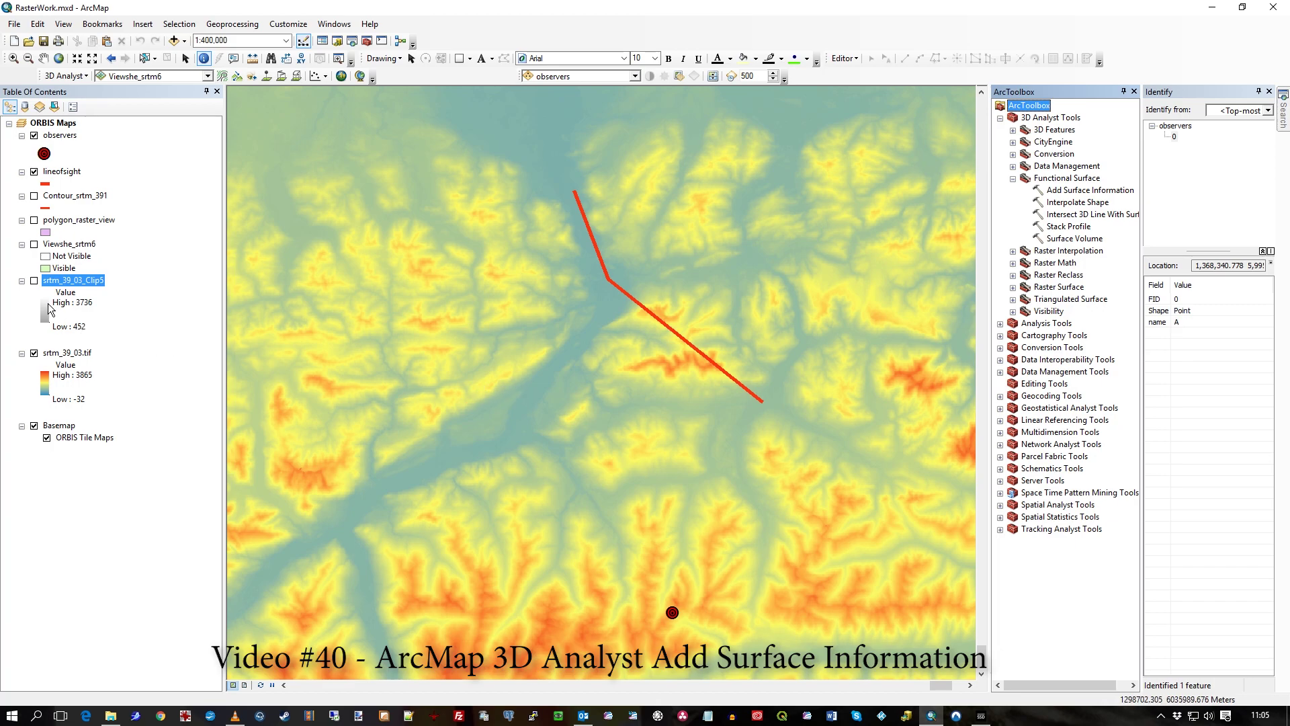
{"action": "left_click", "coordinate": [34, 281]}
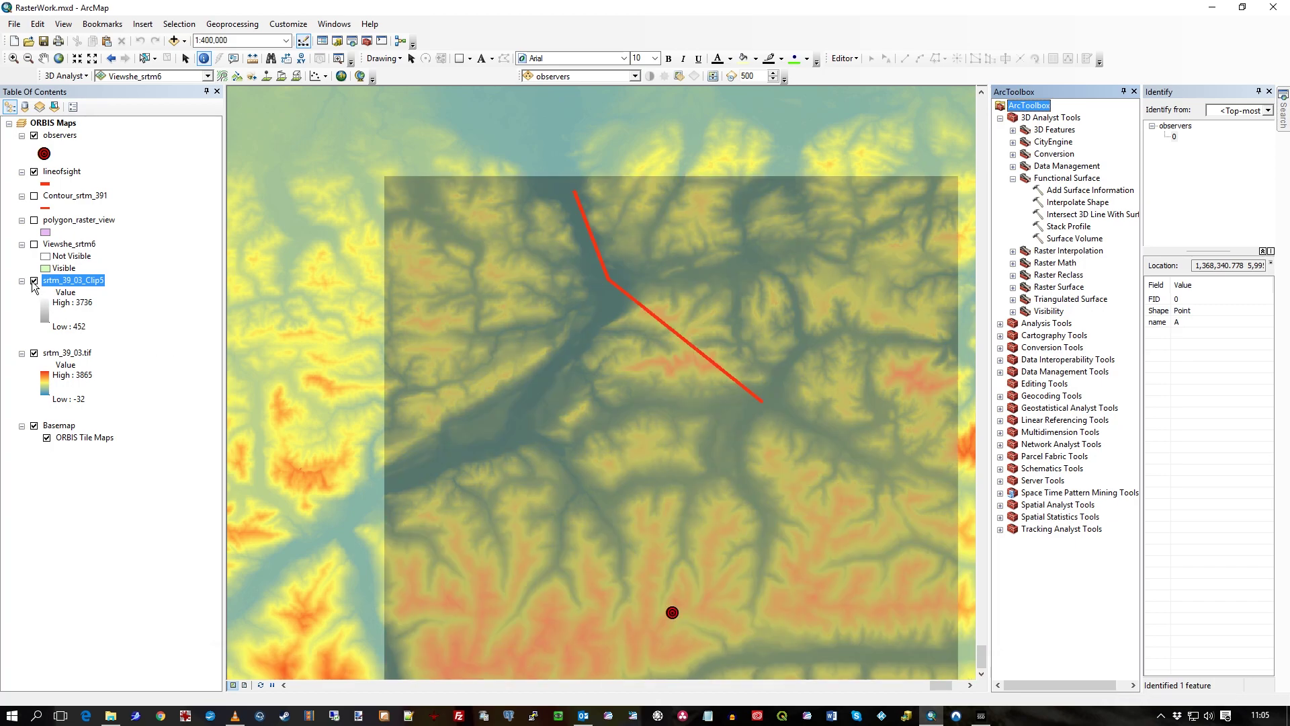
{"action": "left_click", "coordinate": [34, 353]}
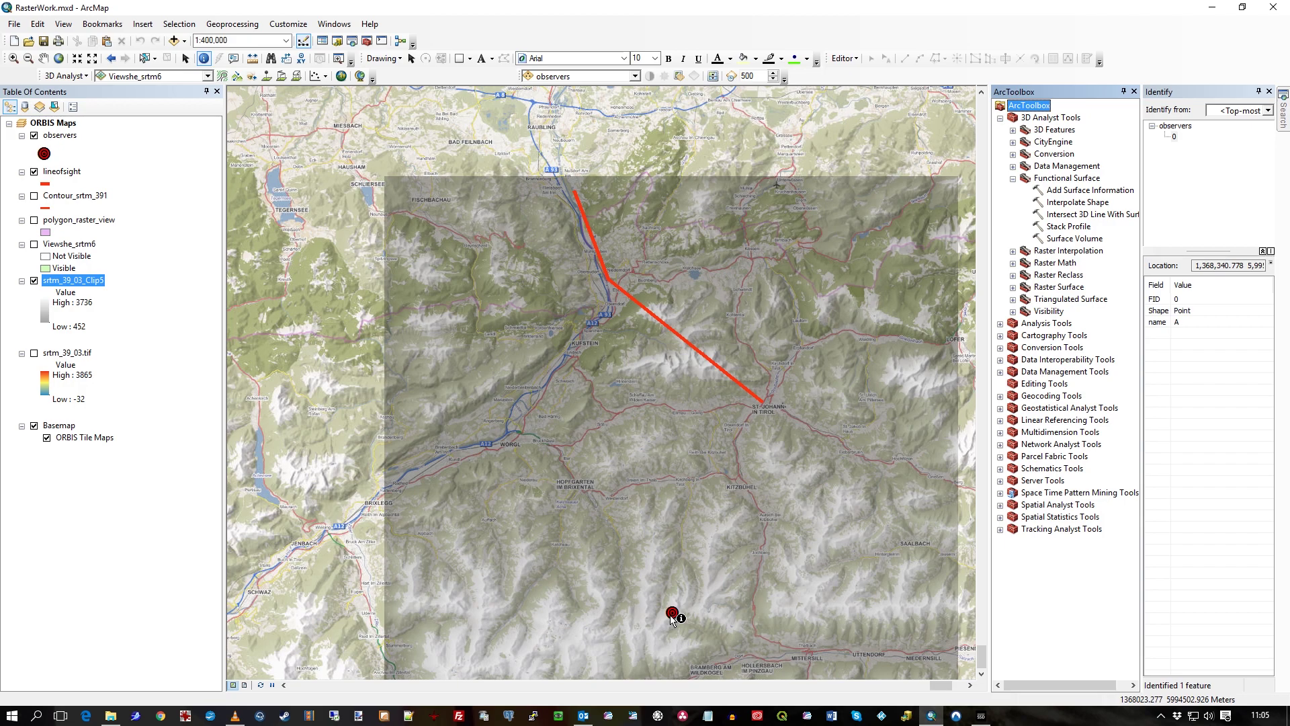
Identify the observer point, then the red line of sight (OBJECTID 6, SHAPE_Length 0.345508, VISIBLE 1).
{"action": "left_click", "coordinate": [673, 612]}
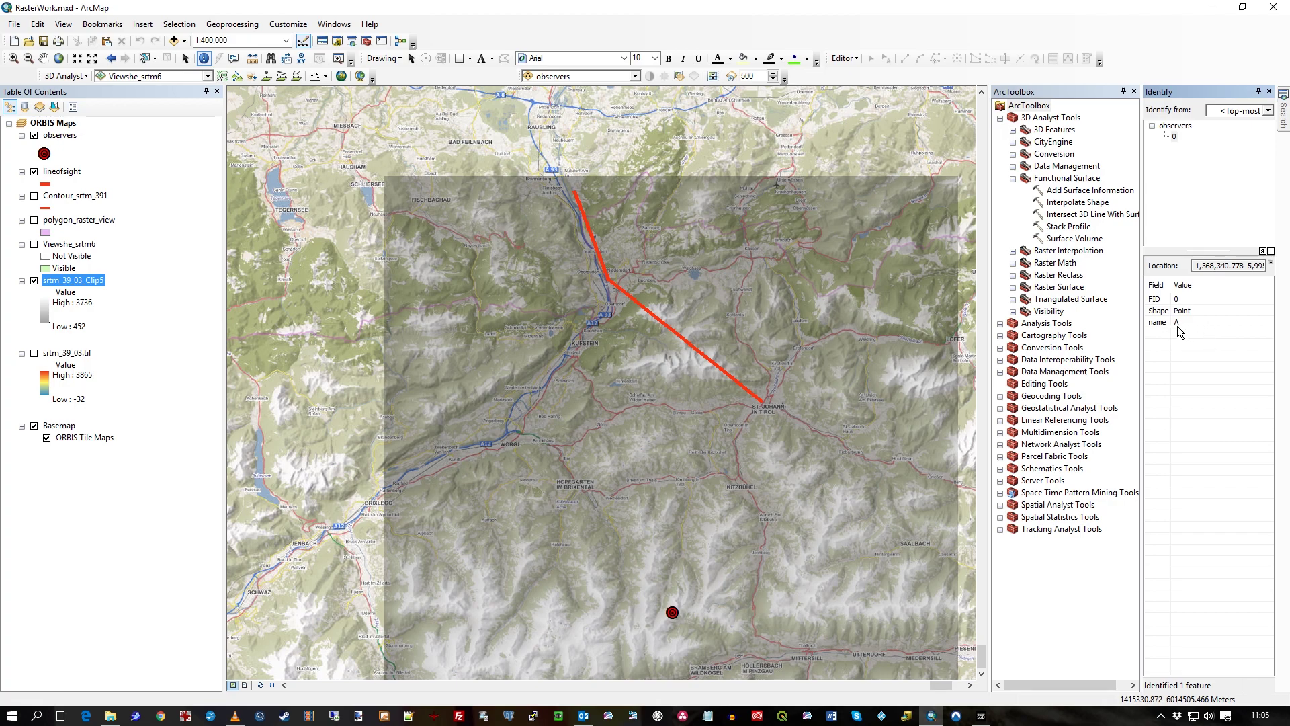
{"action": "left_click", "coordinate": [655, 319]}
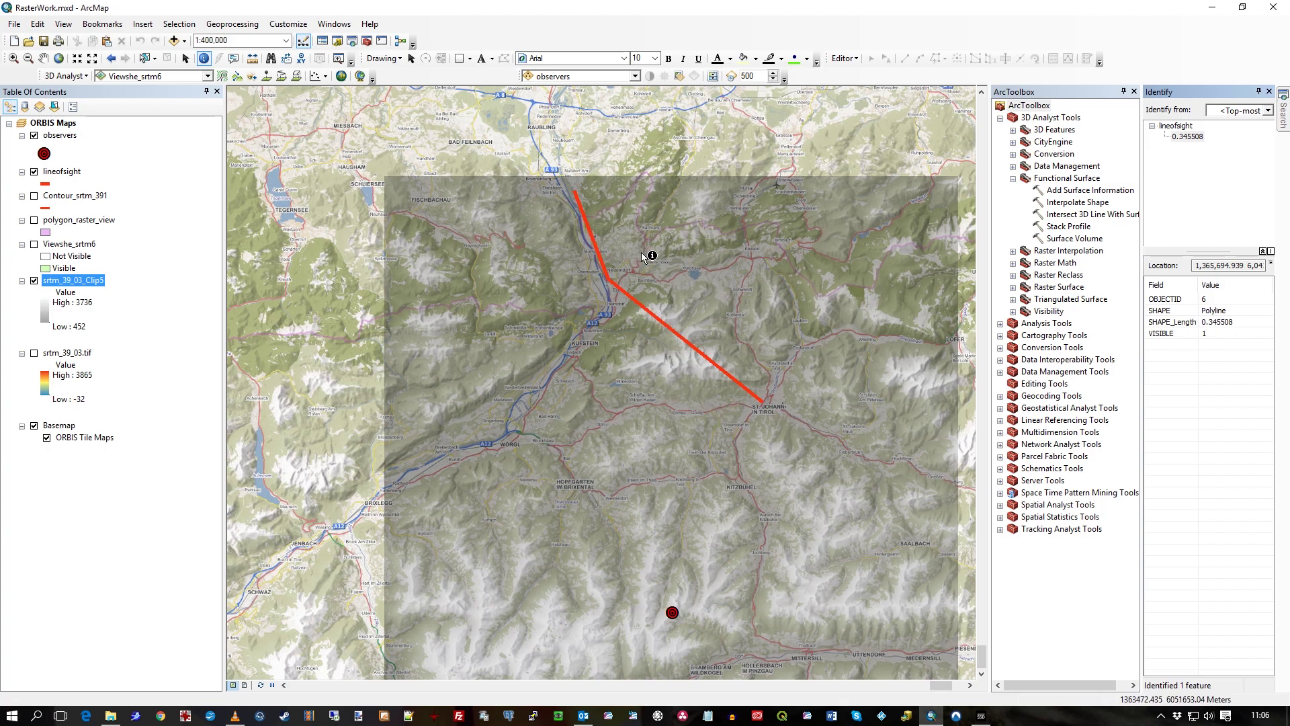
{"action": "left_click", "coordinate": [1089, 179]}
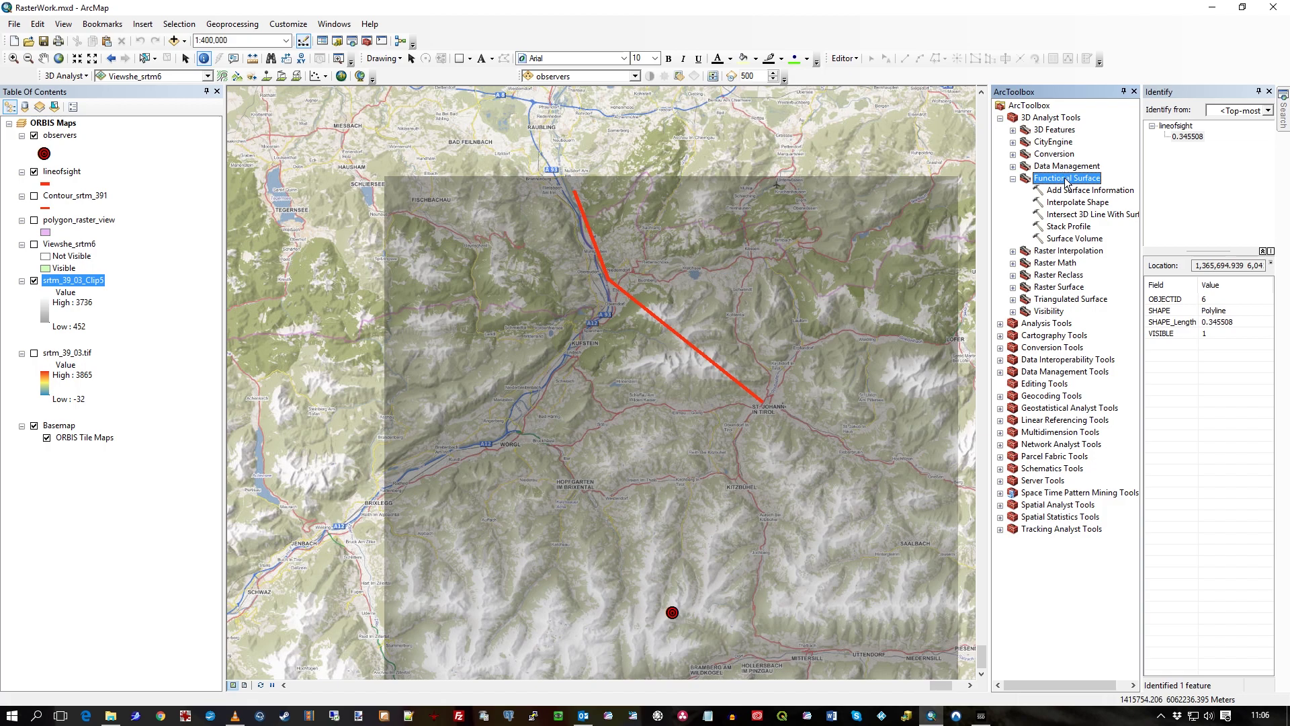
{"action": "left_click", "coordinate": [303, 26]}
{"action": "left_click", "coordinate": [309, 54]}
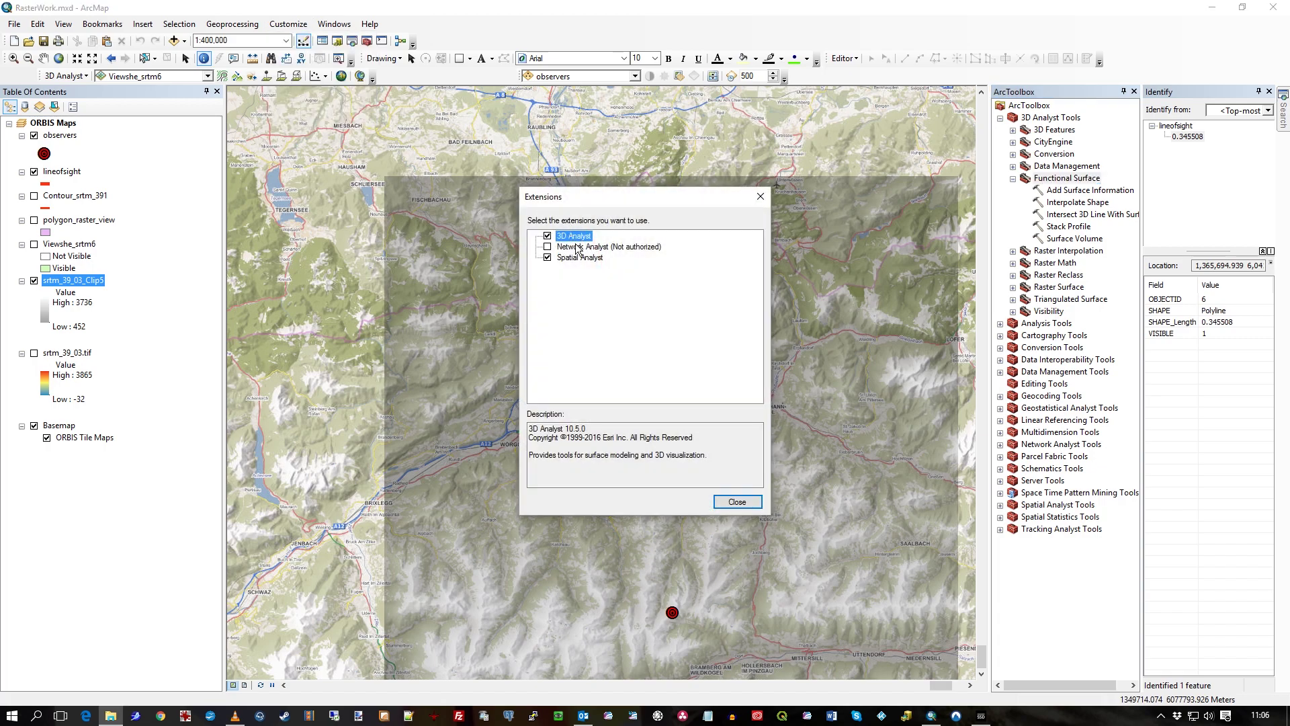
{"action": "left_click", "coordinate": [737, 501]}
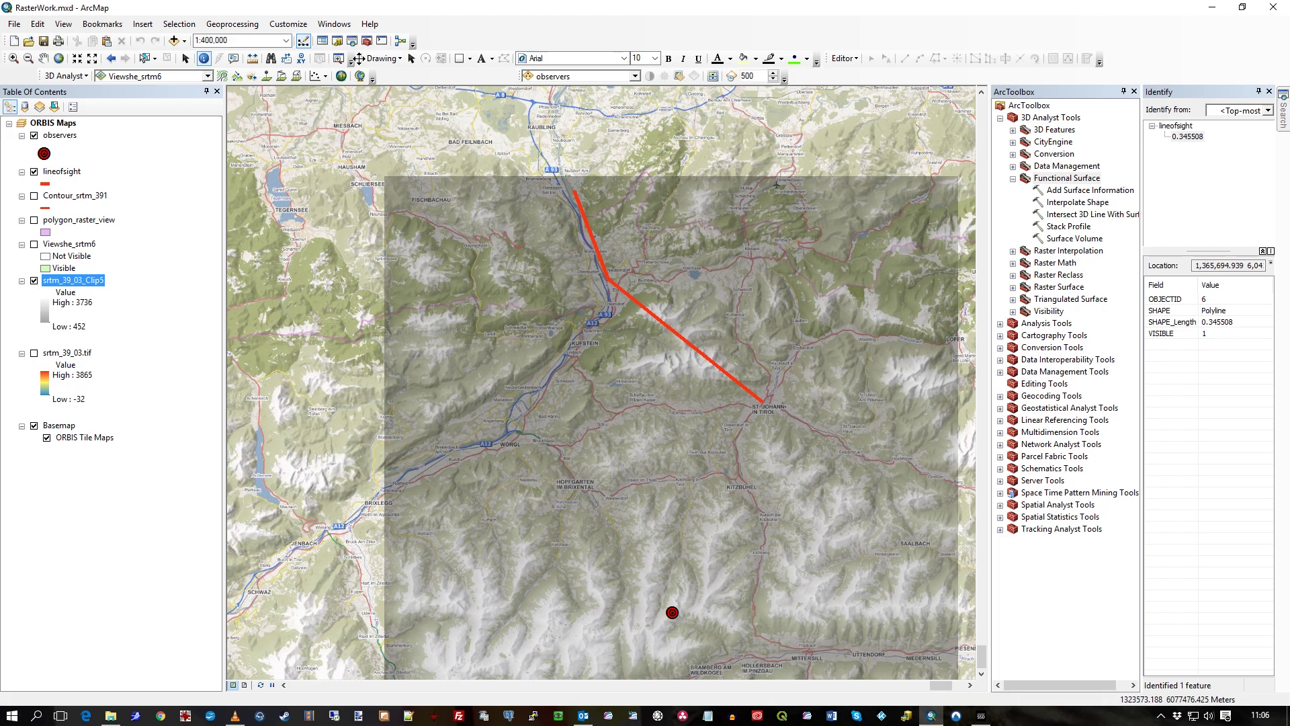
{"action": "left_click", "coordinate": [289, 24]}
{"action": "mouse_move", "coordinate": [292, 39]}
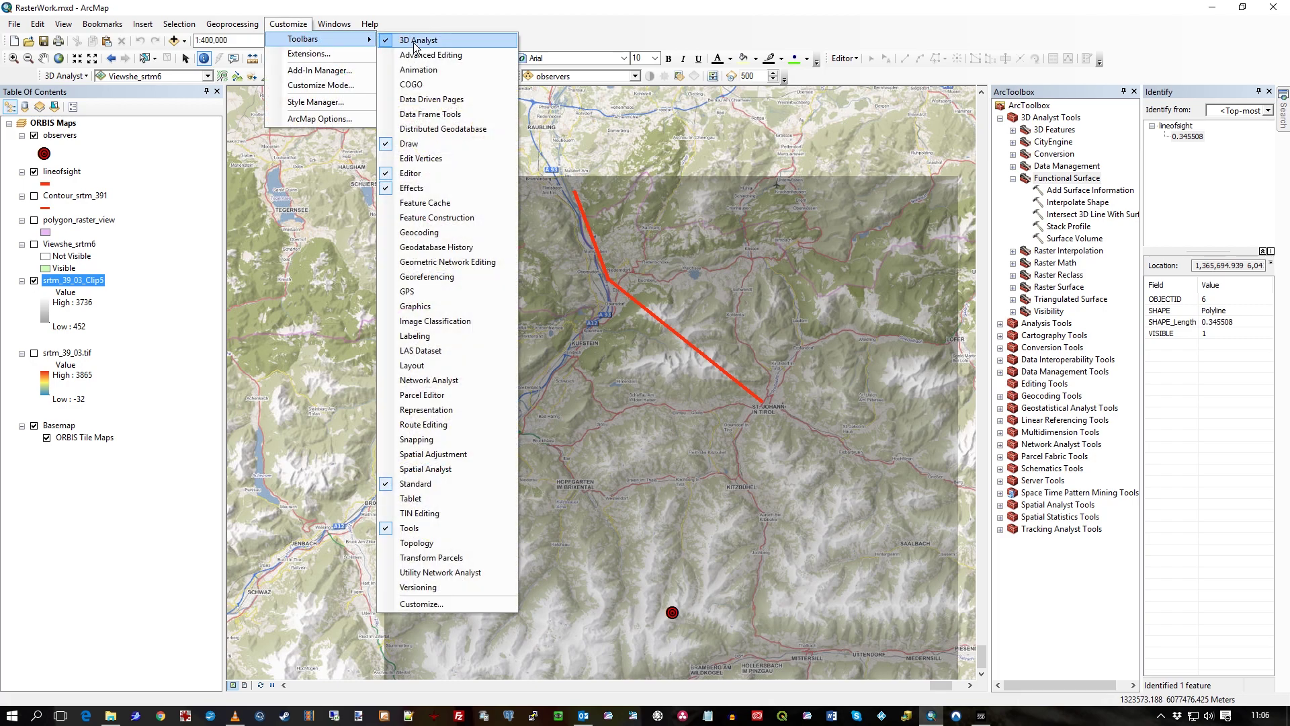
{"action": "left_click", "coordinate": [583, 27]}
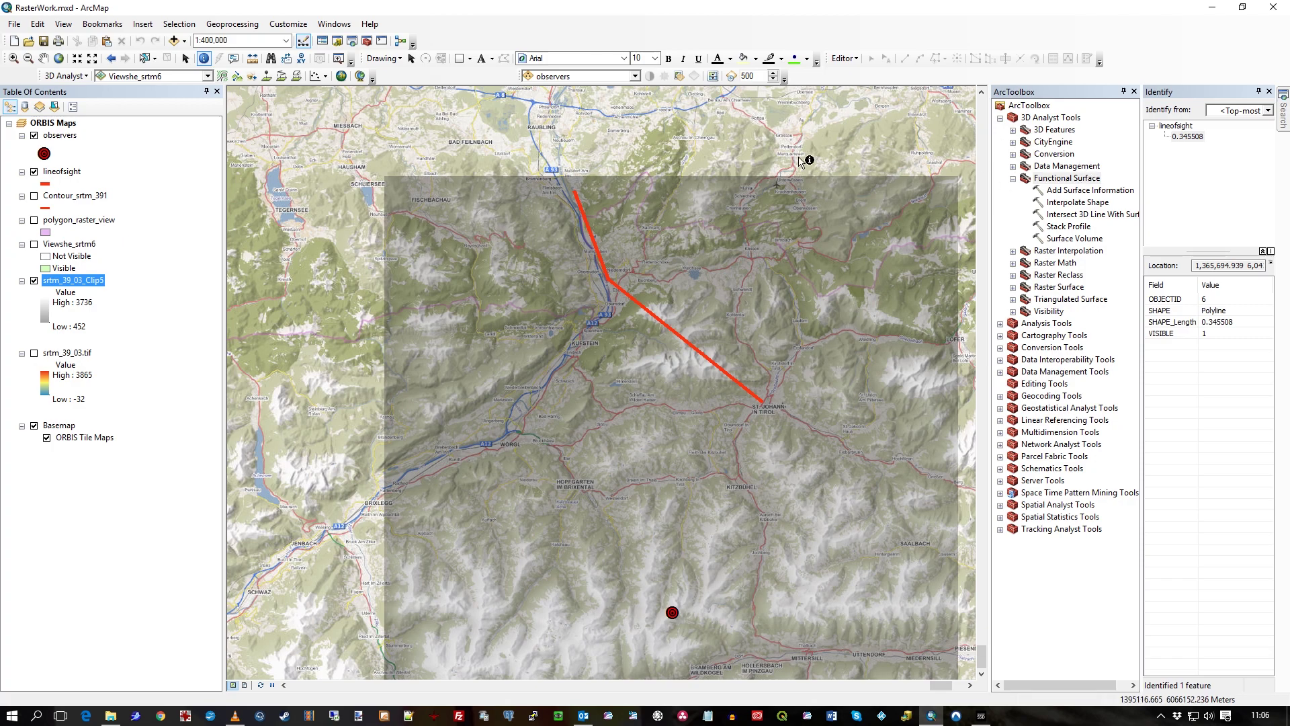
Run Add Surface Information on observers with srtm_39_03_Clip5 as the surface, outputting Z.
{"action": "left_click", "coordinate": [1068, 179]}
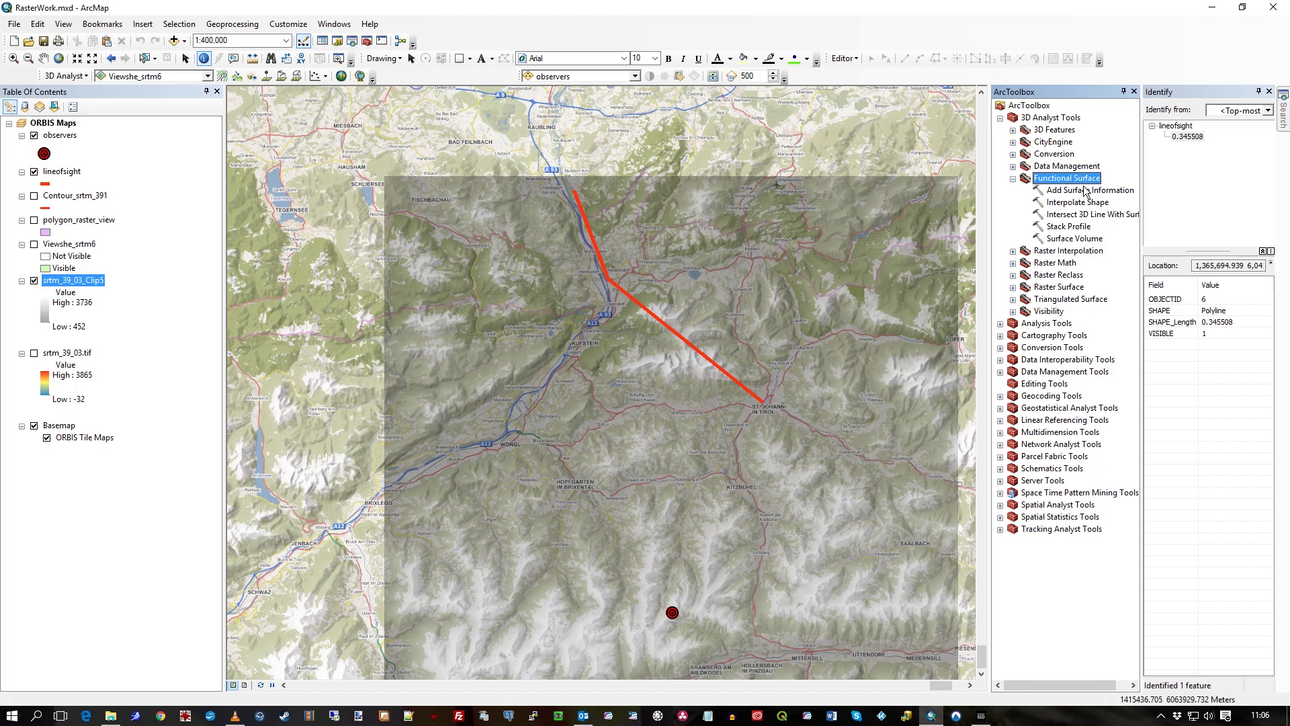
{"action": "left_click", "coordinate": [1090, 193]}
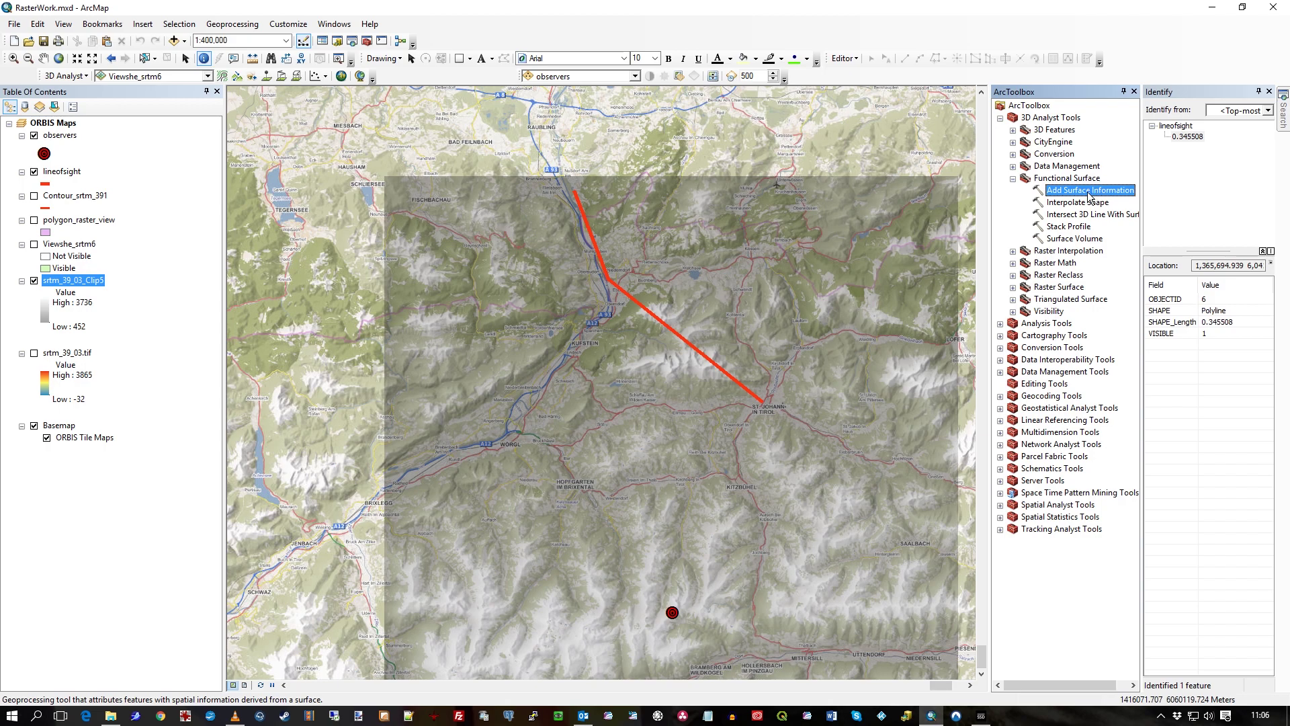
{"action": "double_click", "coordinate": [1085, 195]}
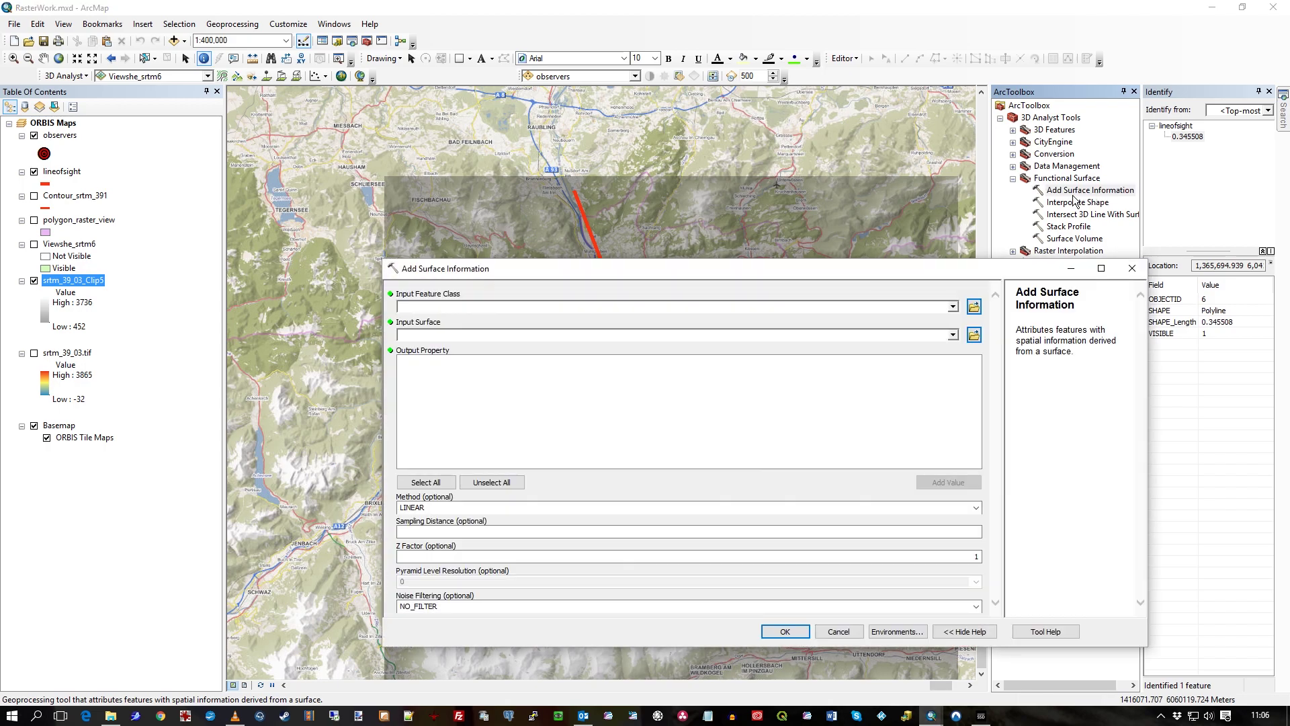
{"action": "left_click", "coordinate": [953, 306]}
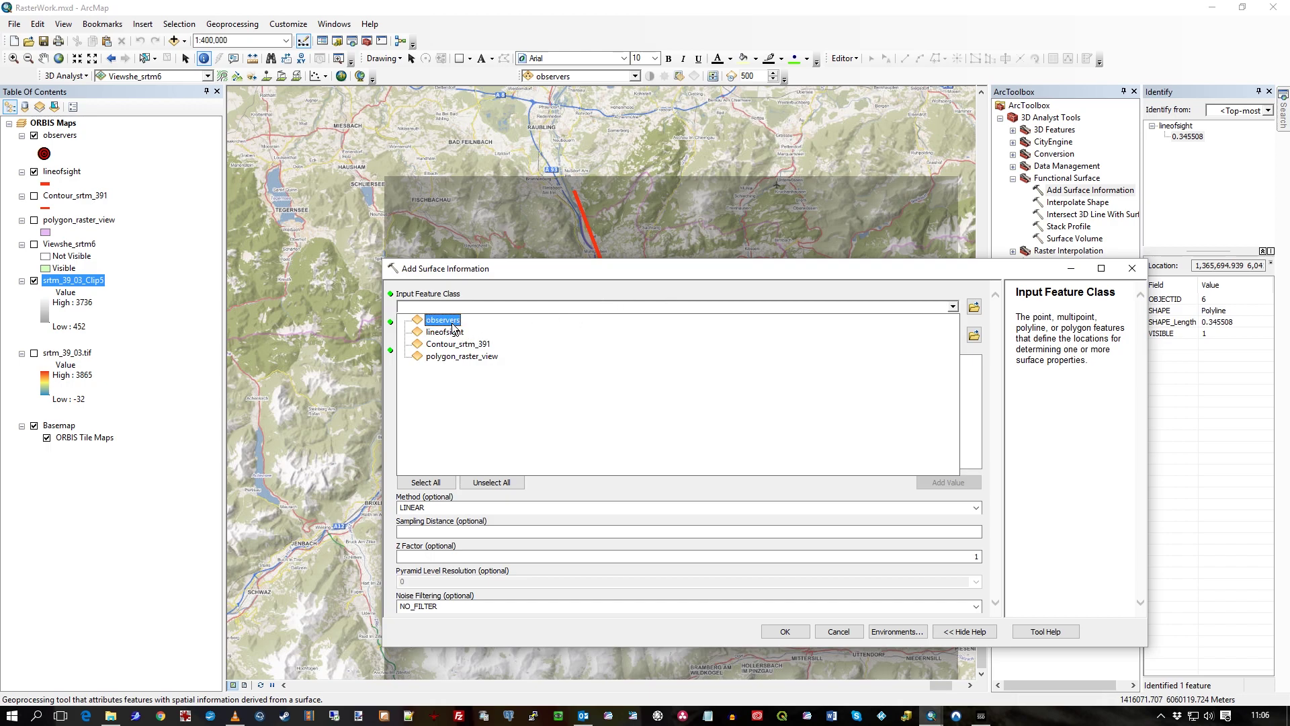
{"action": "left_click", "coordinate": [451, 322]}
{"action": "left_click", "coordinate": [953, 335]}
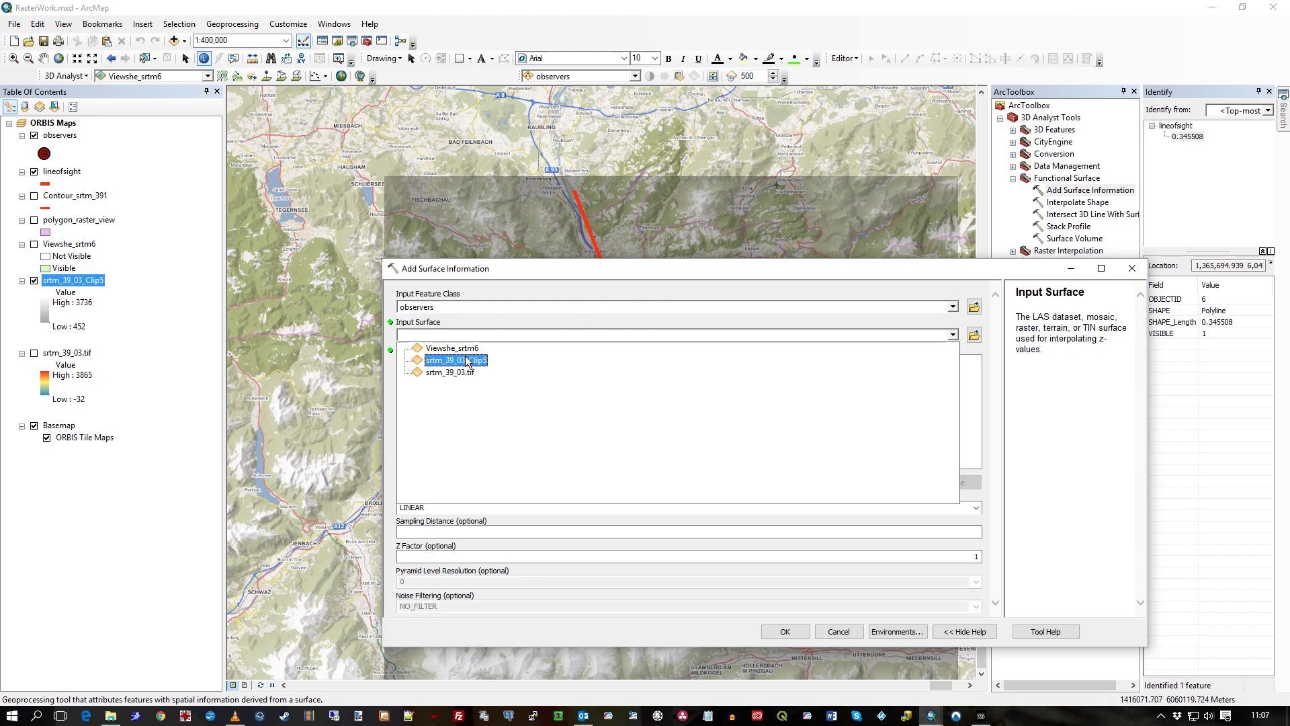
{"action": "left_click", "coordinate": [470, 357]}
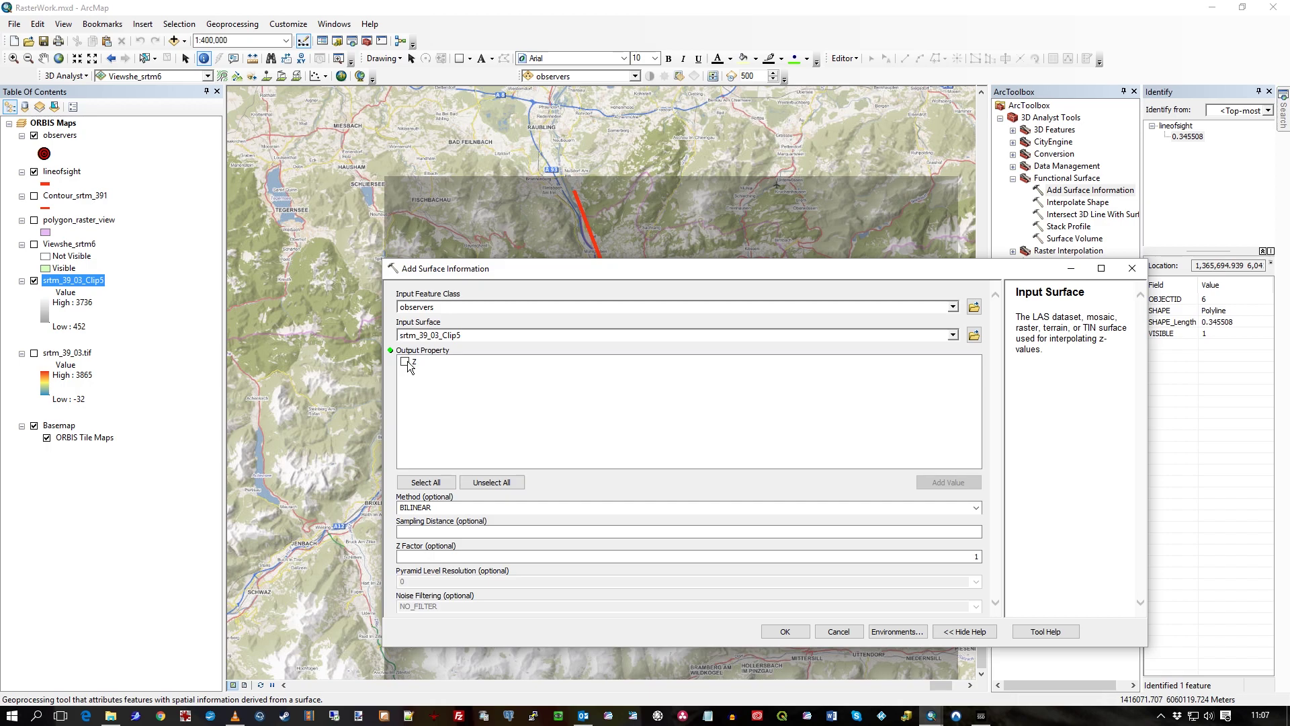
{"action": "left_click", "coordinate": [405, 362]}
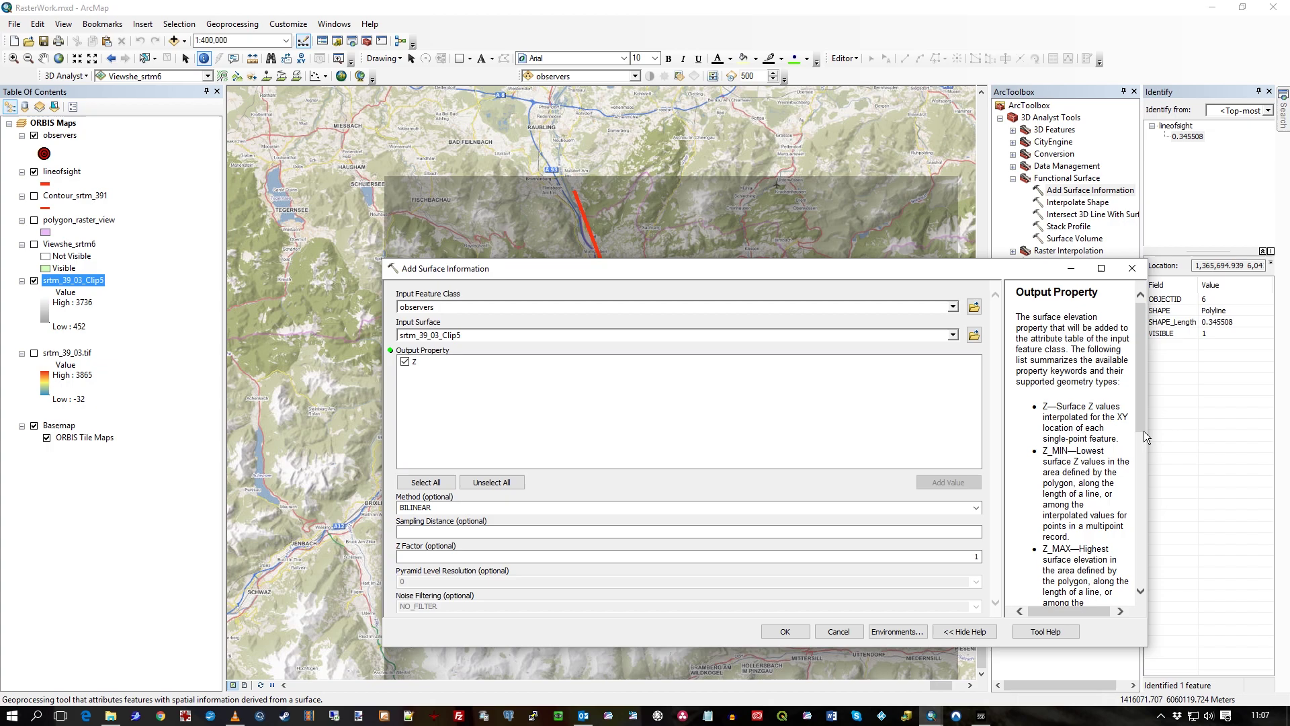
{"action": "left_click_drag", "start_coordinate": [1143, 430], "coordinate": [1144, 586]}
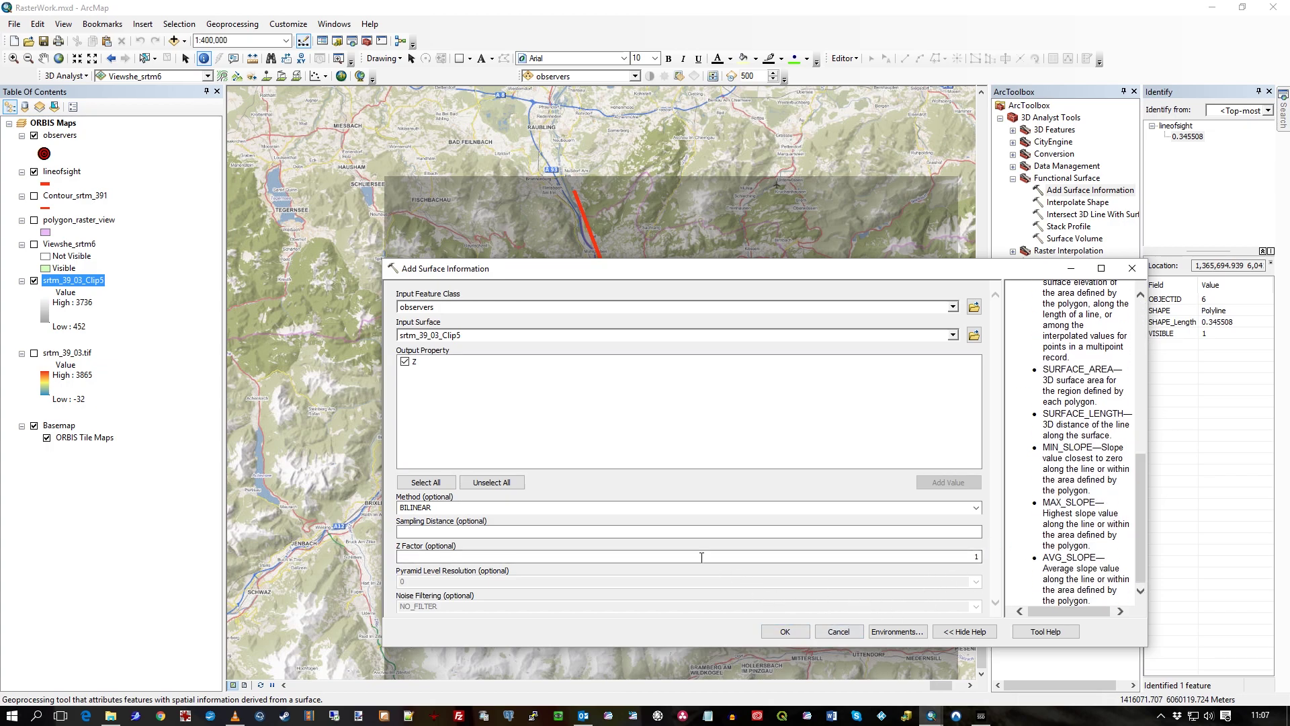
{"action": "left_click", "coordinate": [783, 631]}
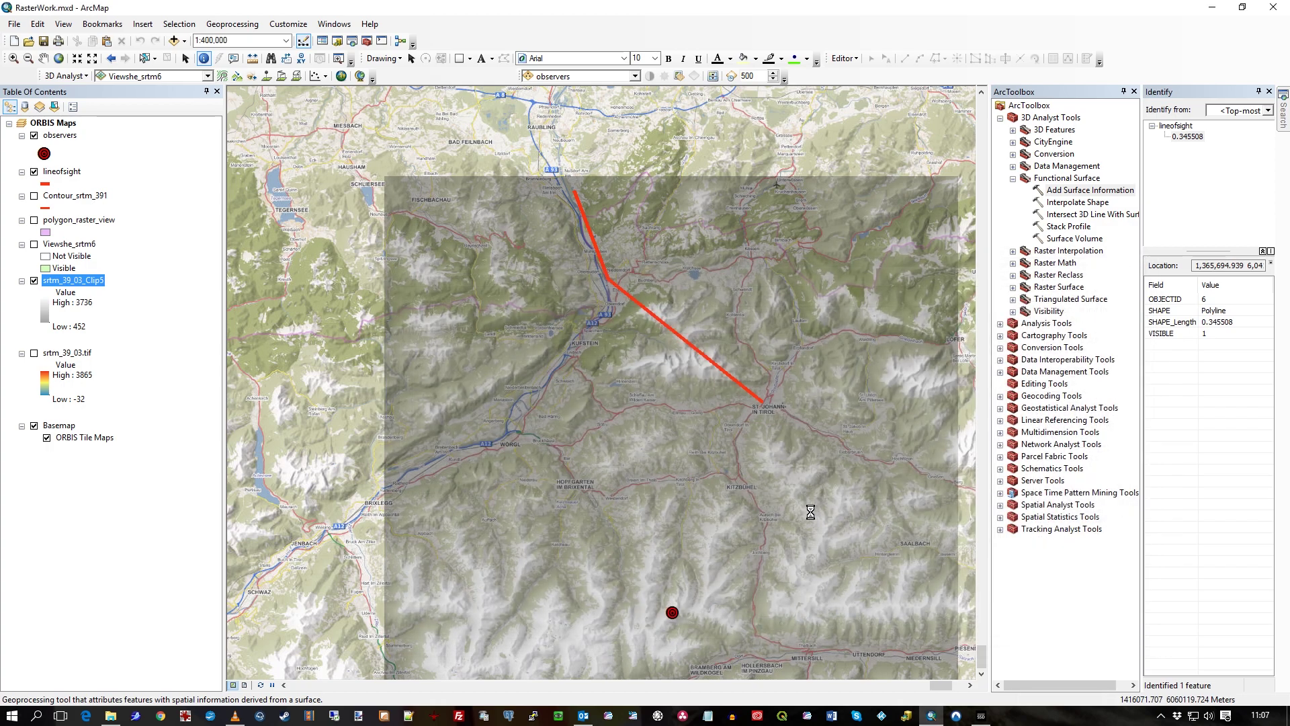
Dismiss the tool-finished notice and identify the observer point's new Z of 1974.28224.
{"action": "left_click", "coordinate": [34, 136]}
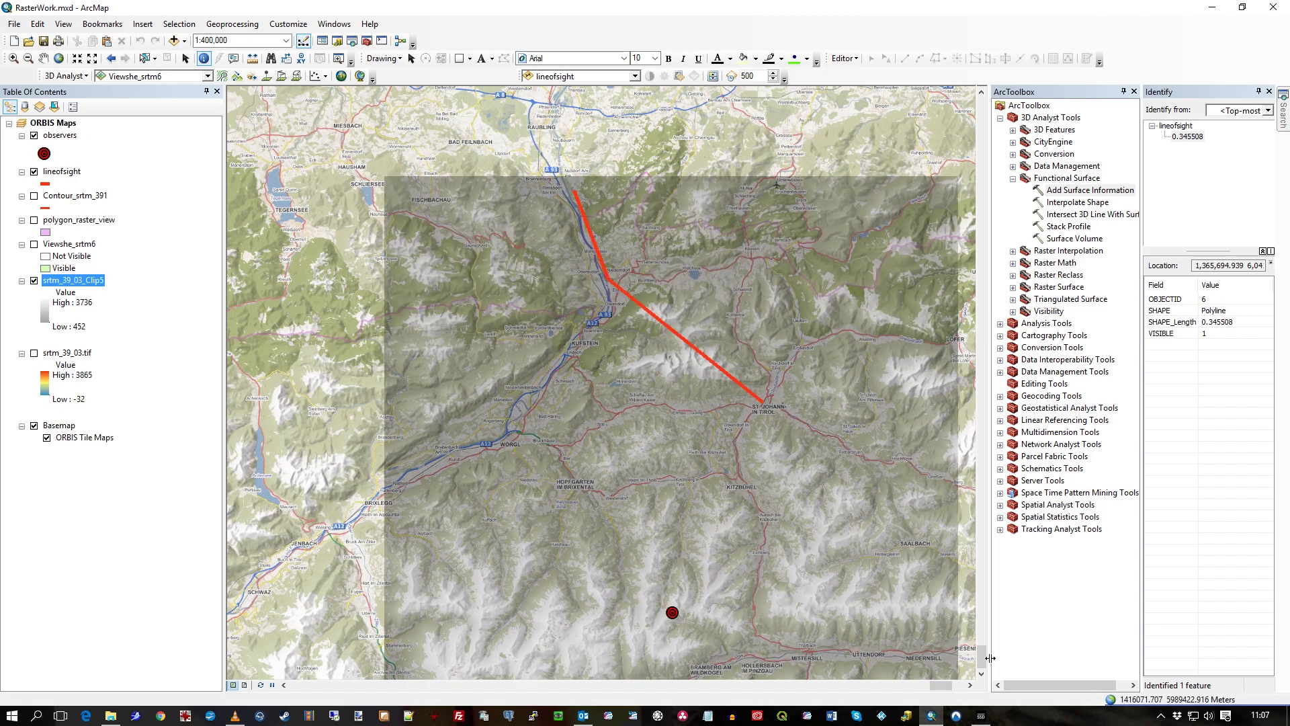
{"action": "mouse_move", "coordinate": [1097, 705]}
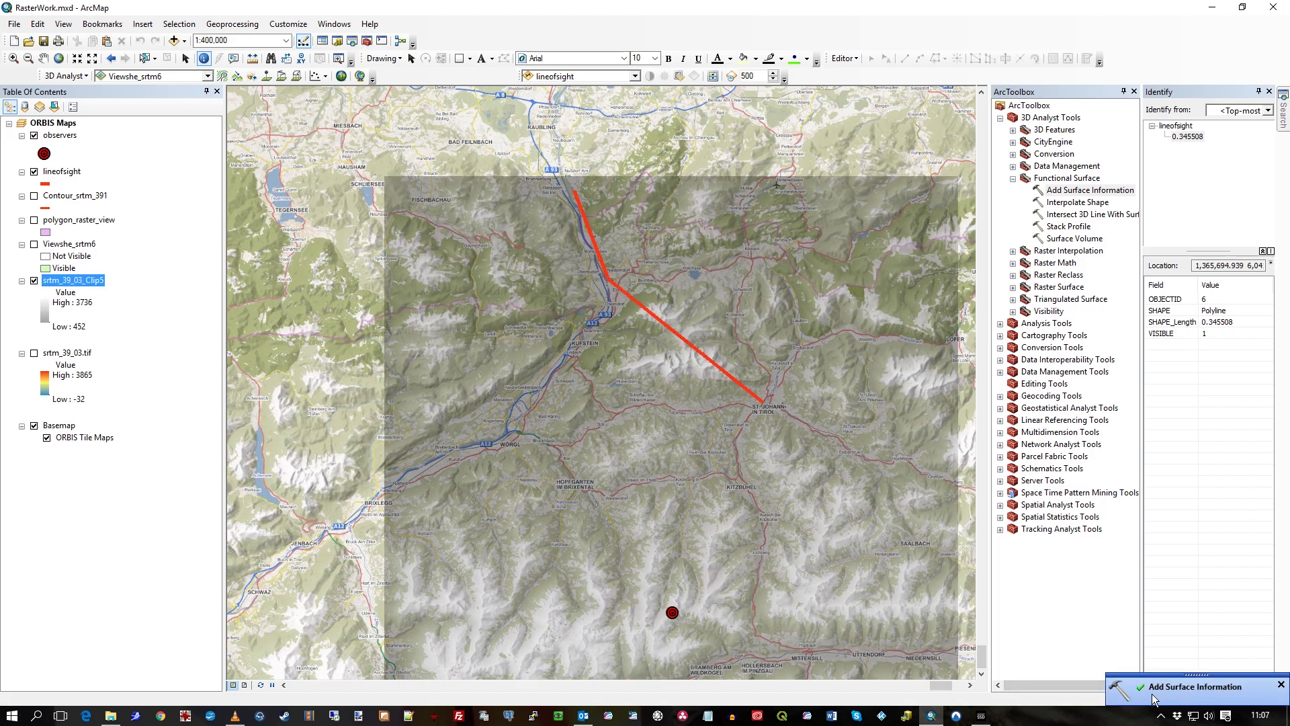
{"action": "left_click", "coordinate": [1282, 686]}
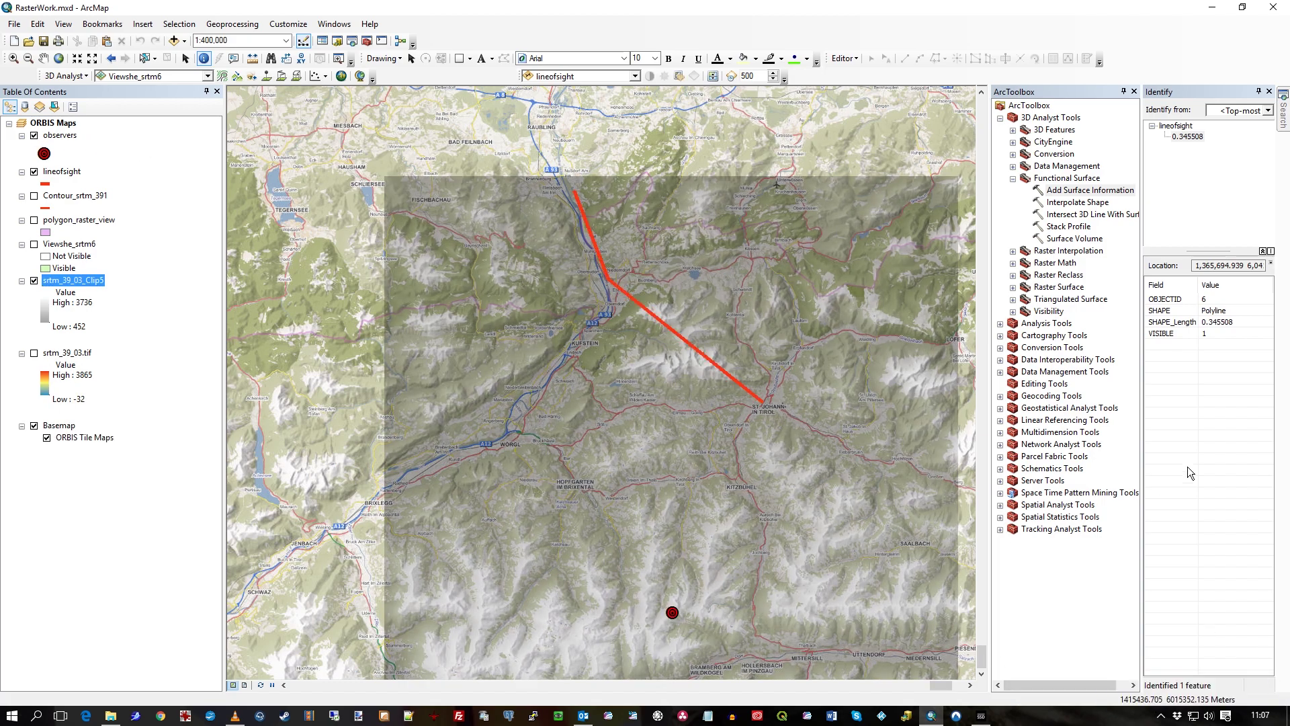
{"action": "left_click", "coordinate": [674, 617]}
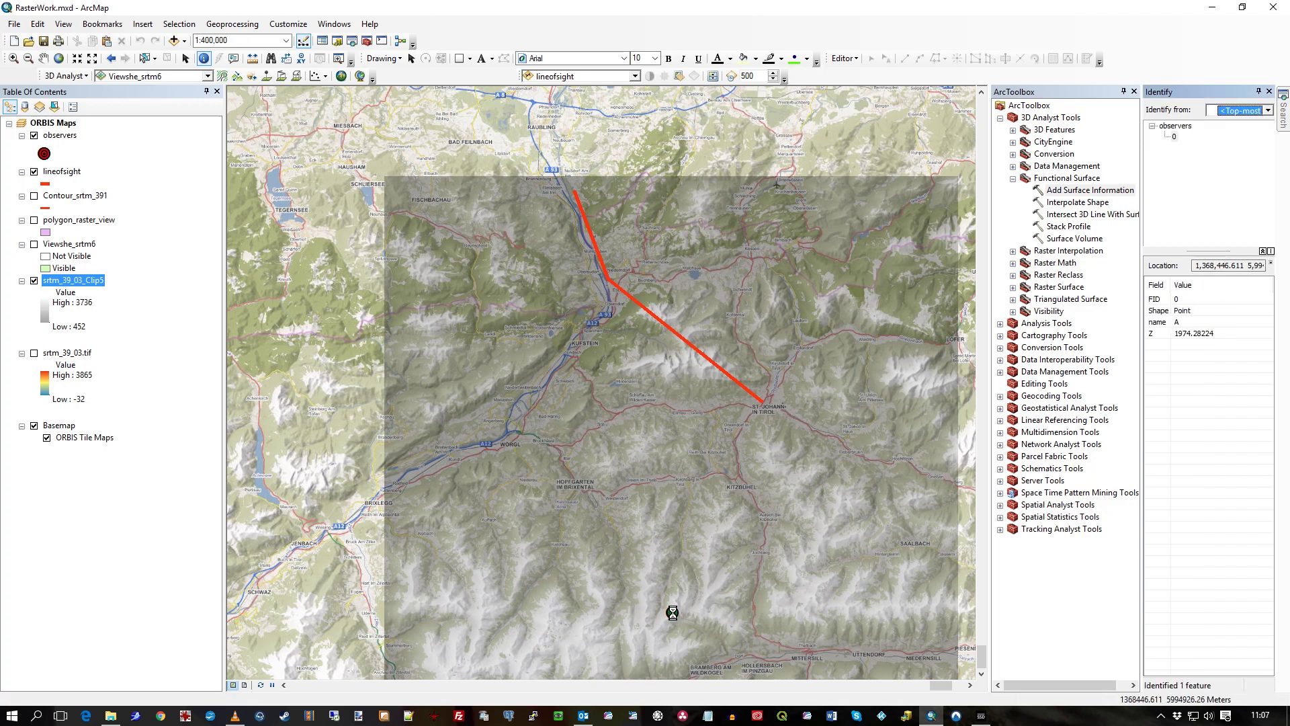
{"action": "left_click", "coordinate": [1209, 334]}
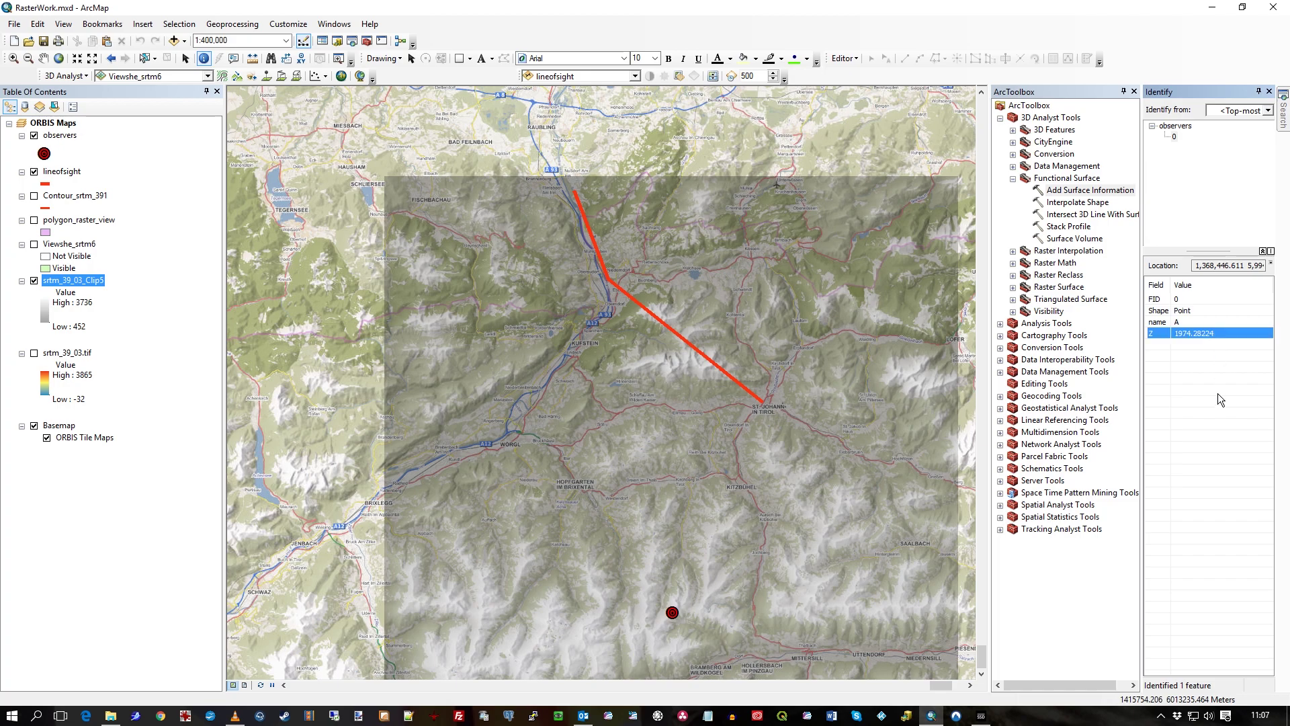
{"action": "left_click", "coordinate": [675, 614]}
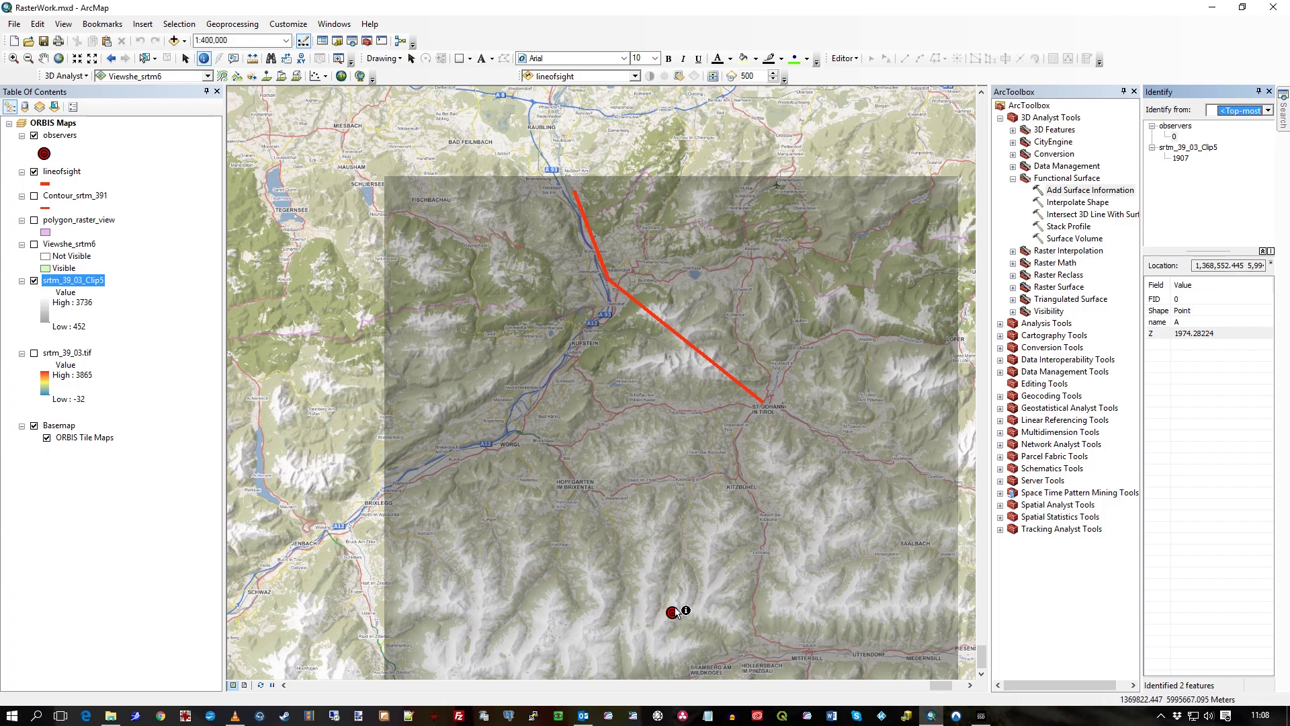
Check the Z value 1974.28224 in the observers attribute table, then close it.
{"action": "right_click", "coordinate": [56, 135]}
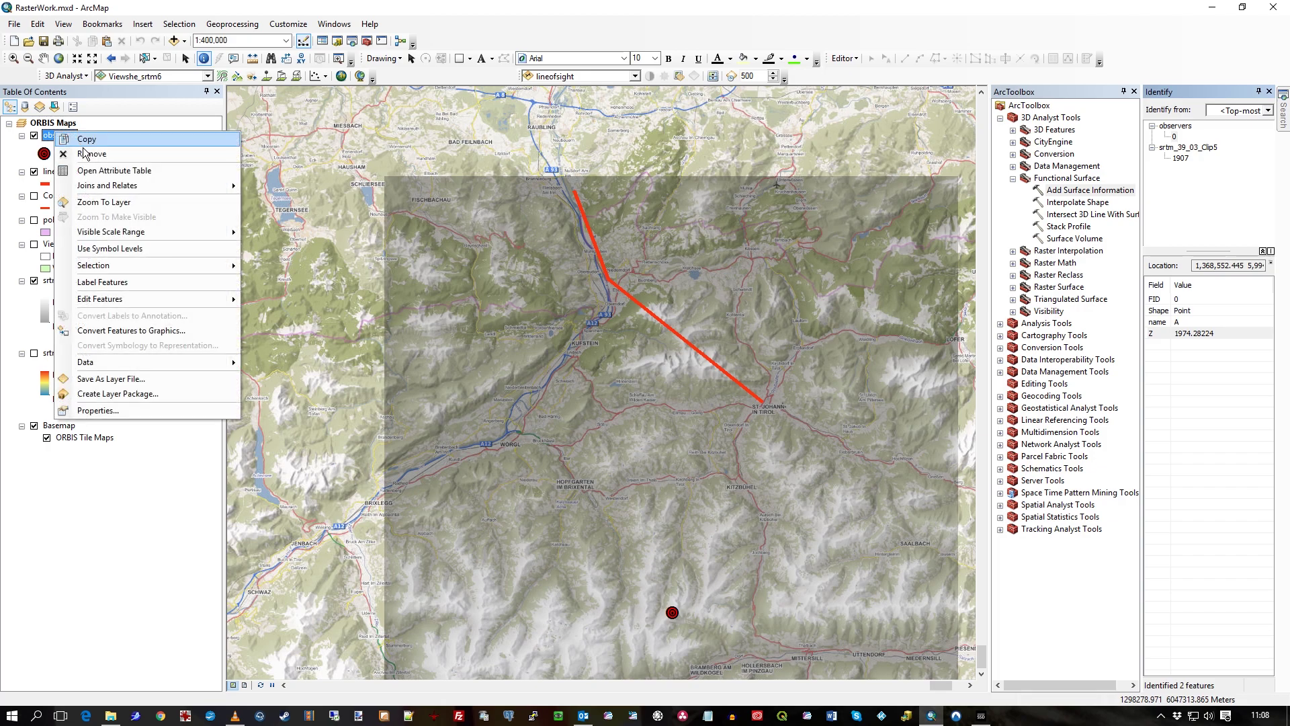
{"action": "left_click", "coordinate": [113, 170]}
{"action": "left_click", "coordinate": [288, 233]}
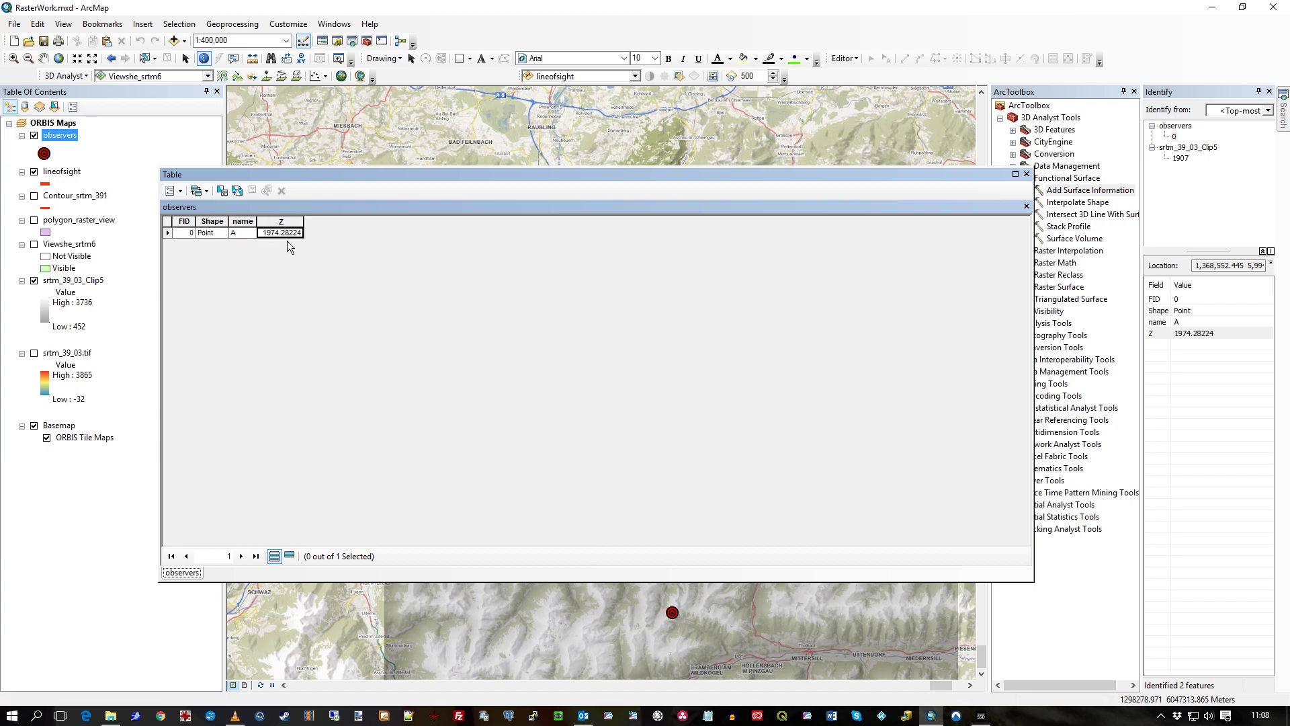
{"action": "left_click", "coordinate": [1027, 174]}
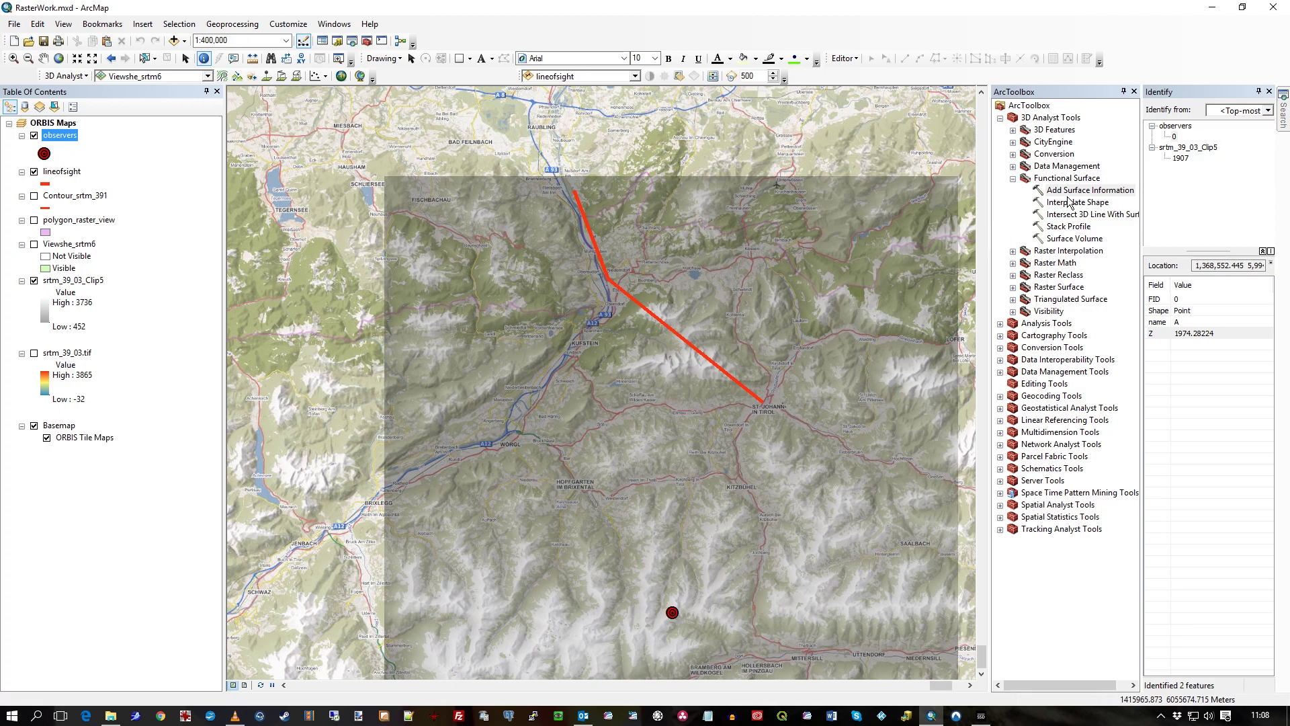
Run Add Surface Information on lineofsight with srtm_39_03_Clip5, outputting Z_MIN, Z_MAX and Z_MEAN.
{"action": "double_click", "coordinate": [1069, 191]}
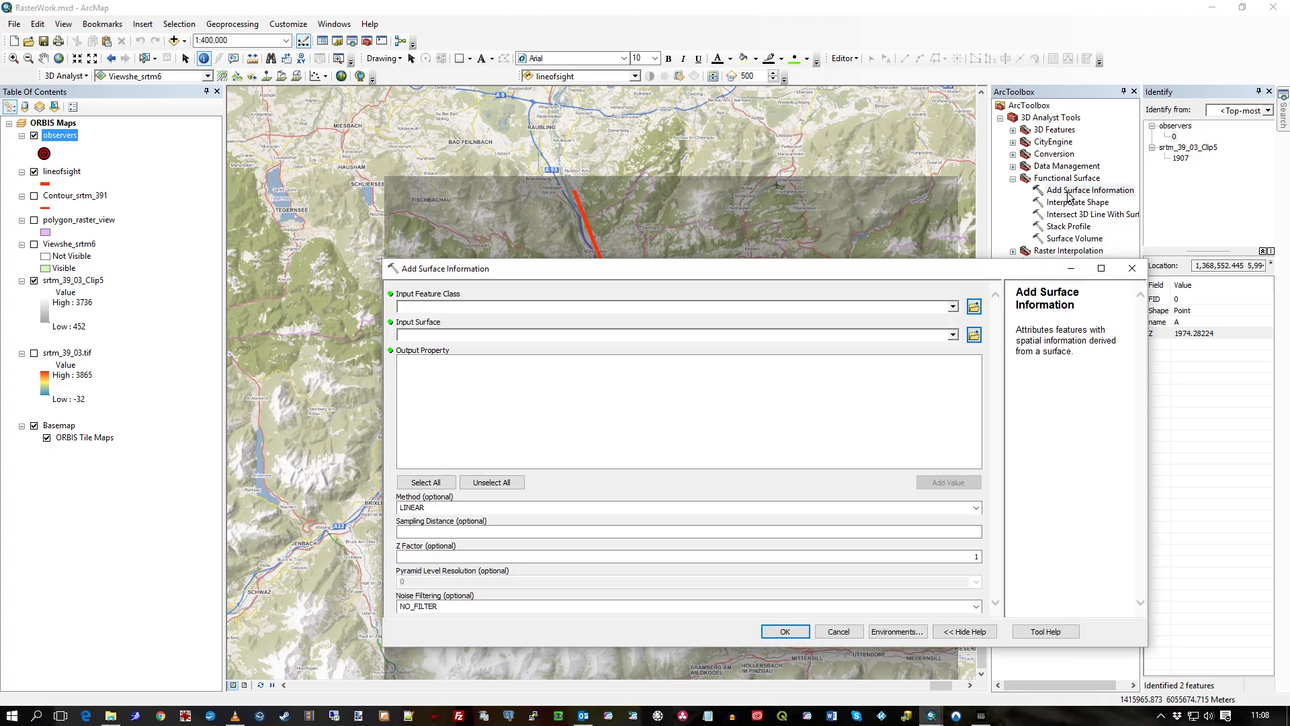
{"action": "left_click", "coordinate": [953, 308]}
{"action": "left_click", "coordinate": [454, 333]}
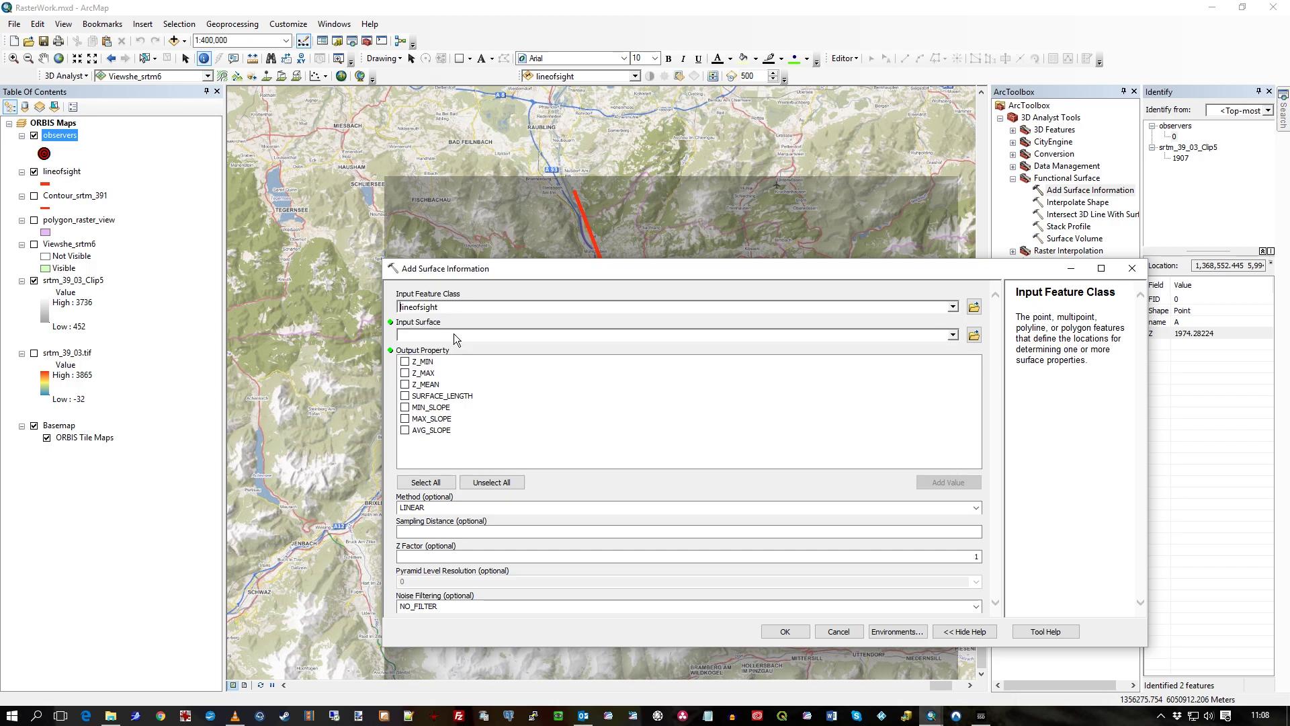
{"action": "left_click", "coordinate": [62, 172]}
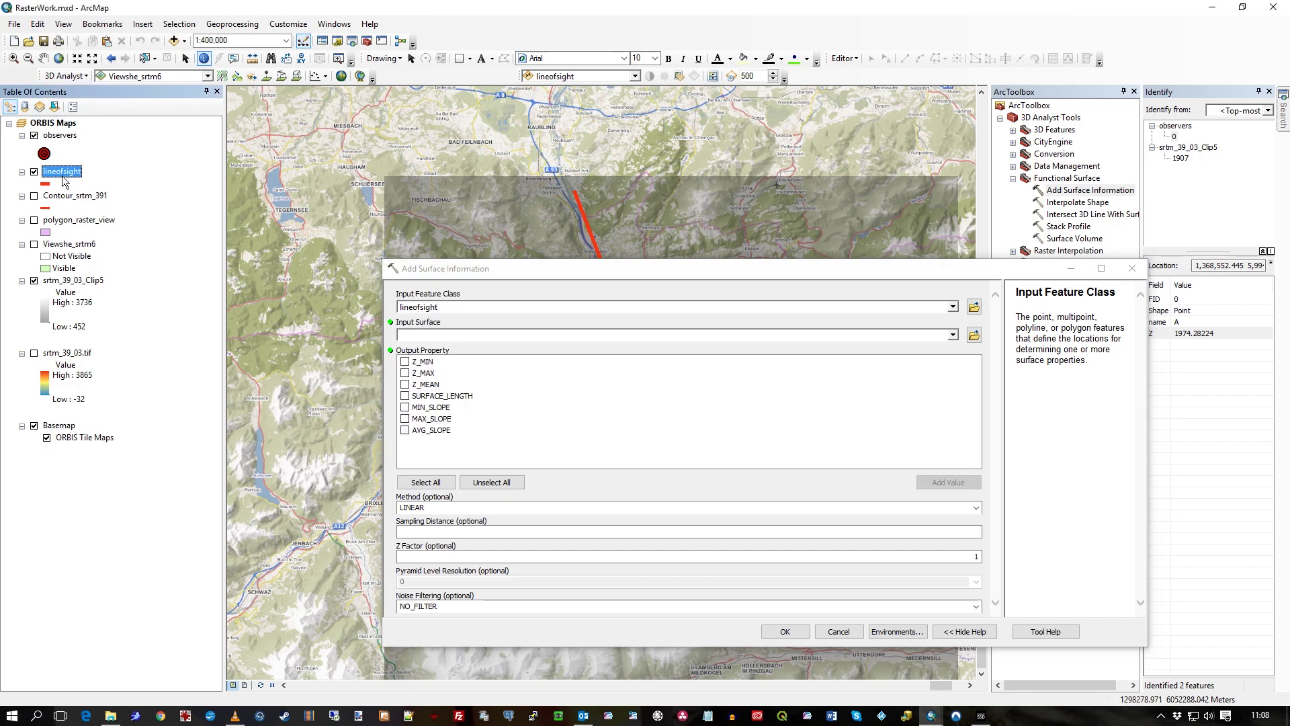
{"action": "left_click", "coordinate": [450, 338]}
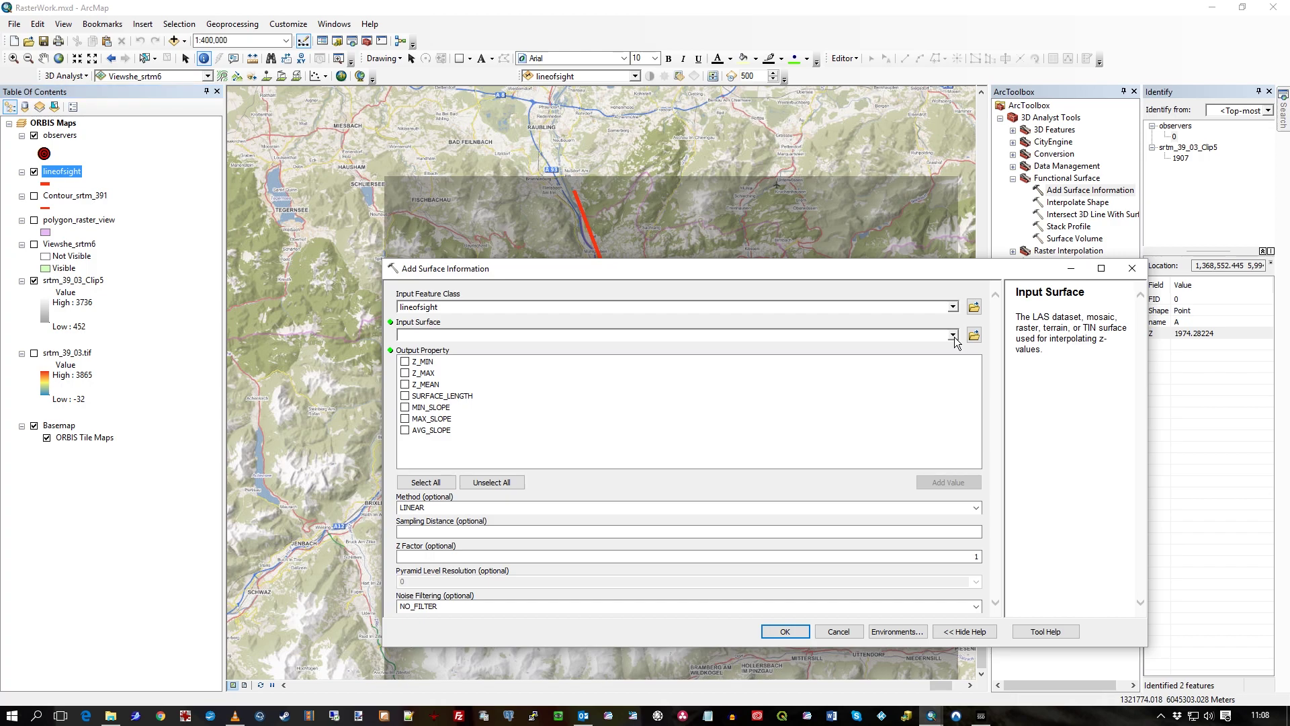
{"action": "left_click", "coordinate": [953, 334]}
{"action": "left_click", "coordinate": [456, 361]}
{"action": "left_click", "coordinate": [405, 362]}
{"action": "left_click", "coordinate": [405, 385]}
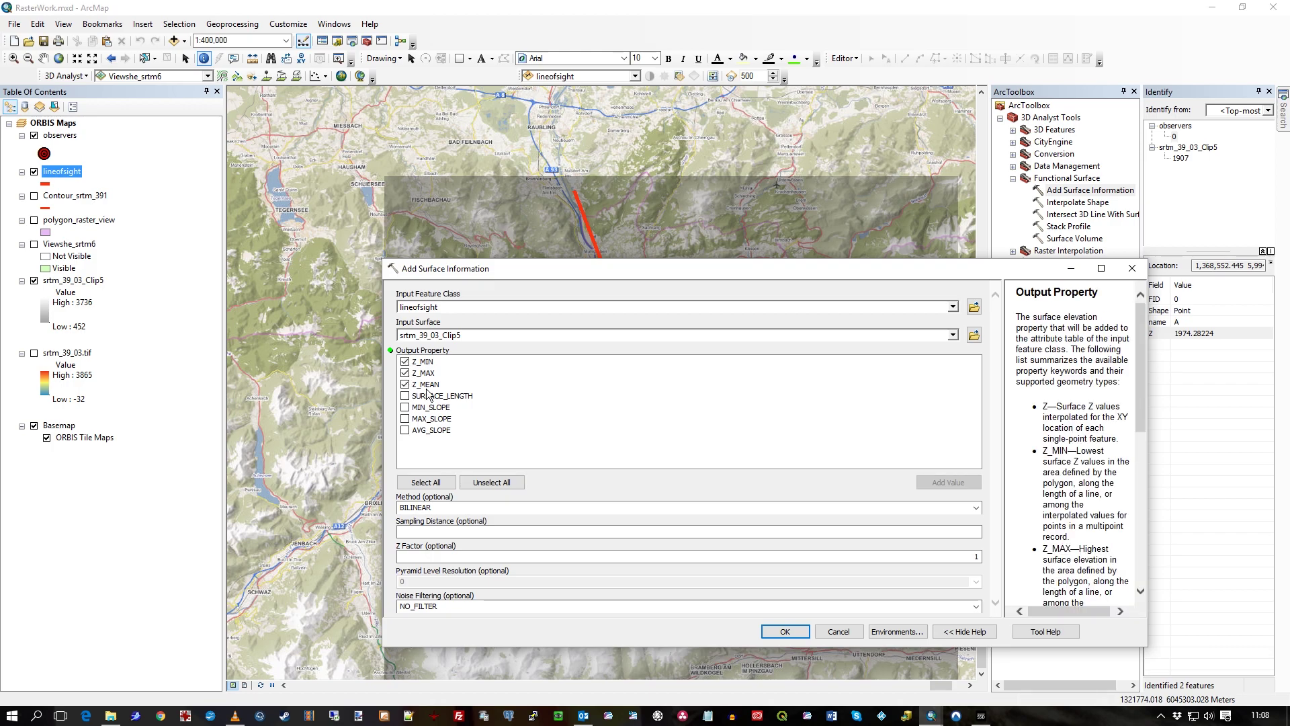
{"action": "left_click", "coordinate": [785, 632]}
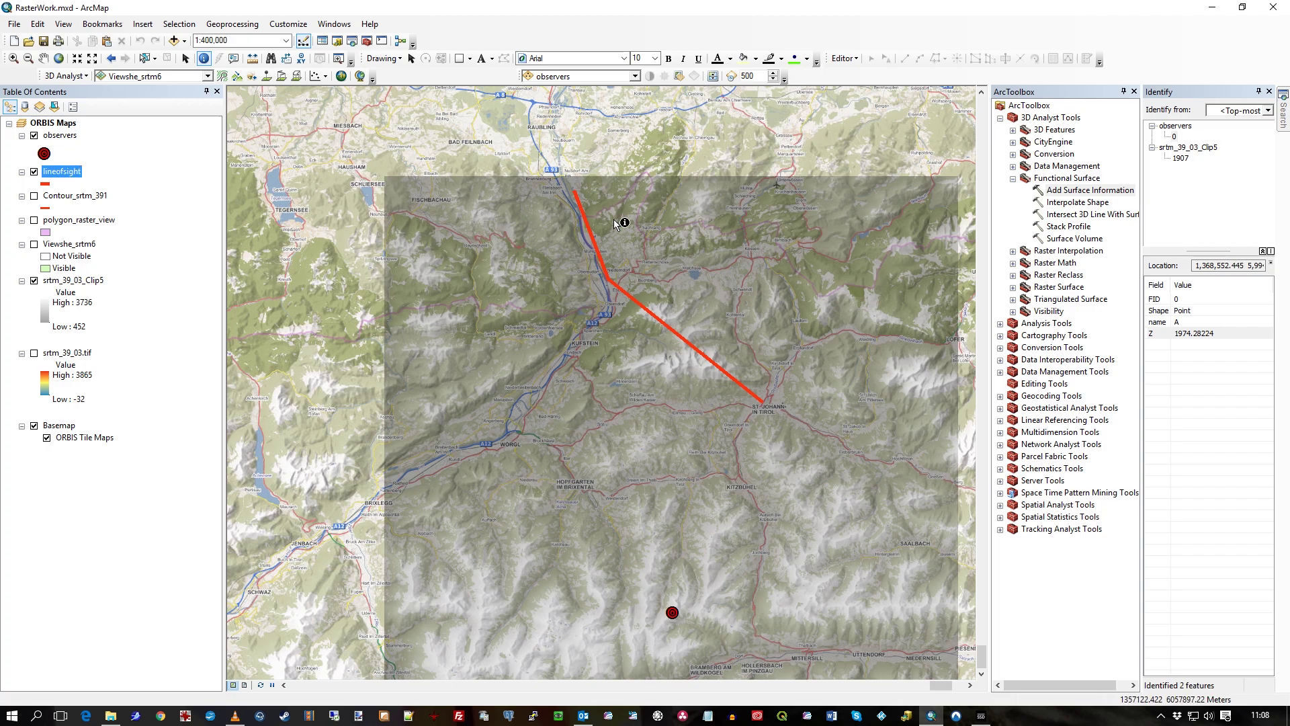
Identify the line of sight to read its new Z_Min, Z_Max and Z_Mean values.
{"action": "left_click", "coordinate": [619, 288]}
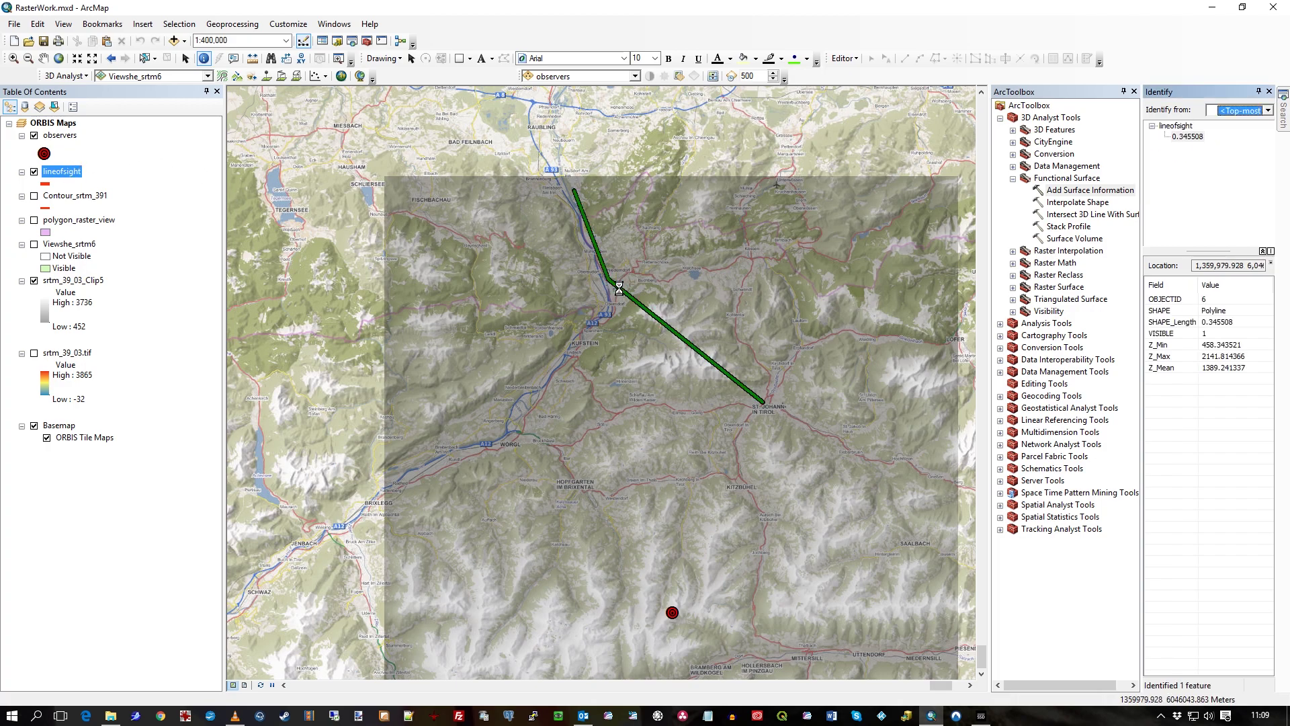
{"action": "left_click", "coordinate": [1159, 345]}
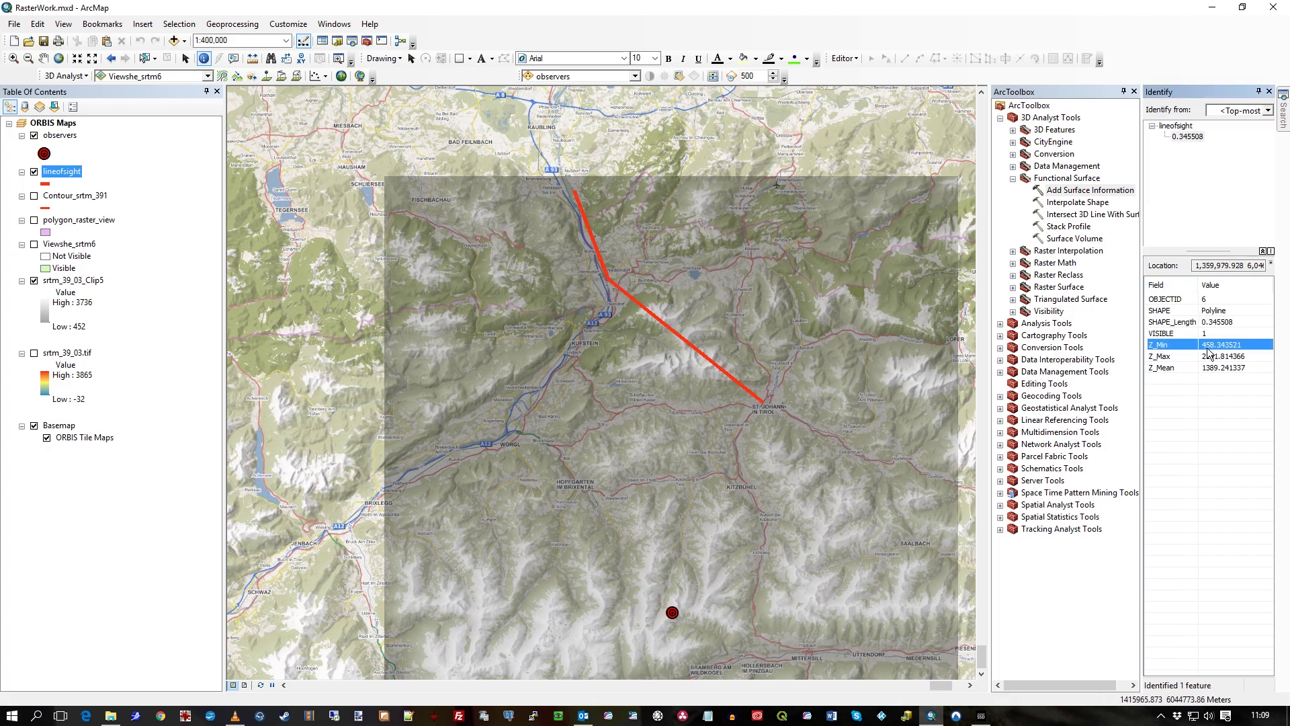
{"action": "left_click", "coordinate": [1216, 356]}
{"action": "left_click", "coordinate": [1222, 367]}
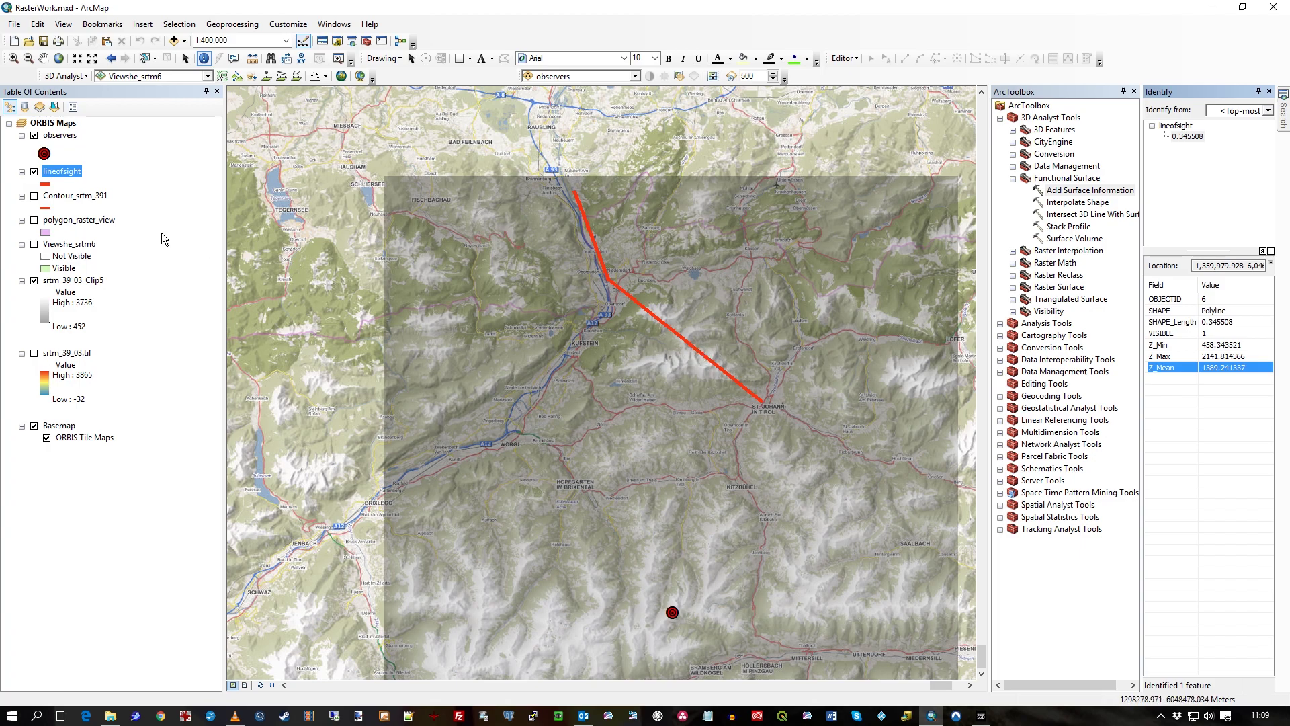
Confirm Z_Min 458.343521, Z_Max 2141.814366 and Z_Mean 1389.241337 in the lineofsight attribute table.
{"action": "right_click", "coordinate": [80, 173]}
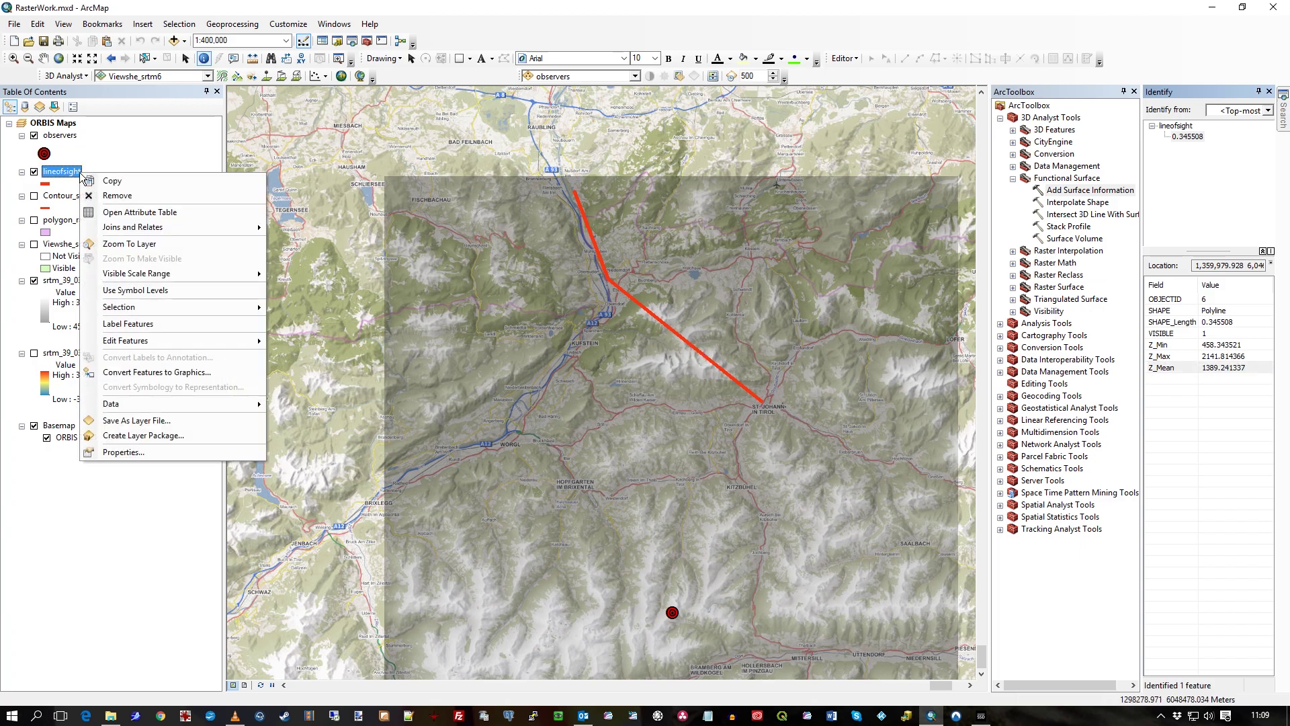
{"action": "left_click", "coordinate": [137, 213]}
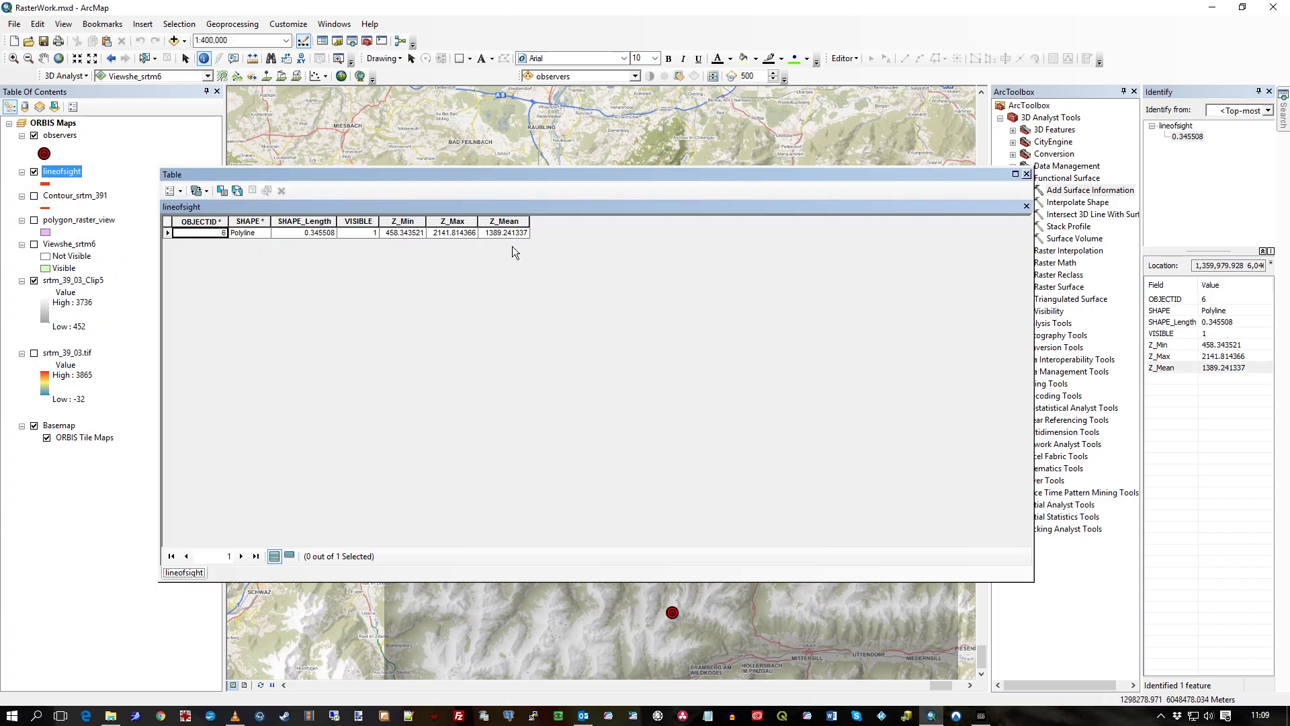
{"action": "left_click", "coordinate": [406, 233]}
{"action": "left_click", "coordinate": [443, 233]}
{"action": "left_click", "coordinate": [502, 233]}
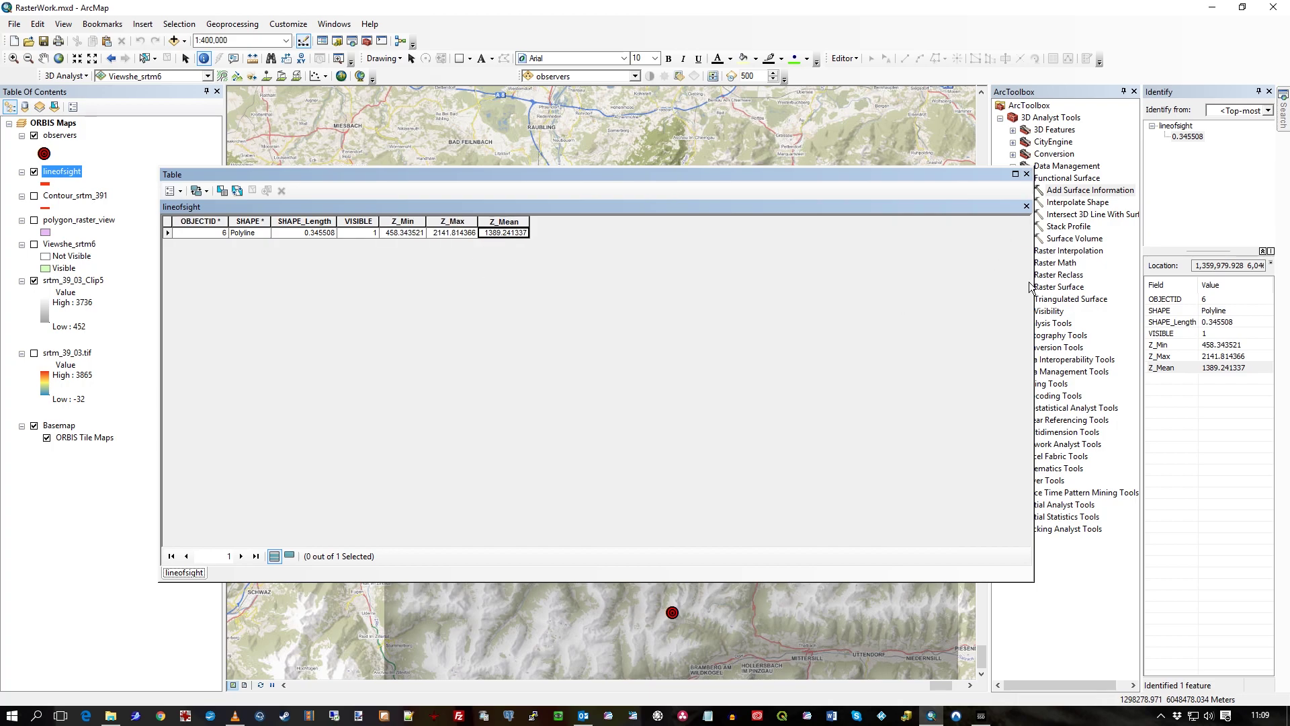
{"action": "left_click", "coordinate": [1027, 174]}
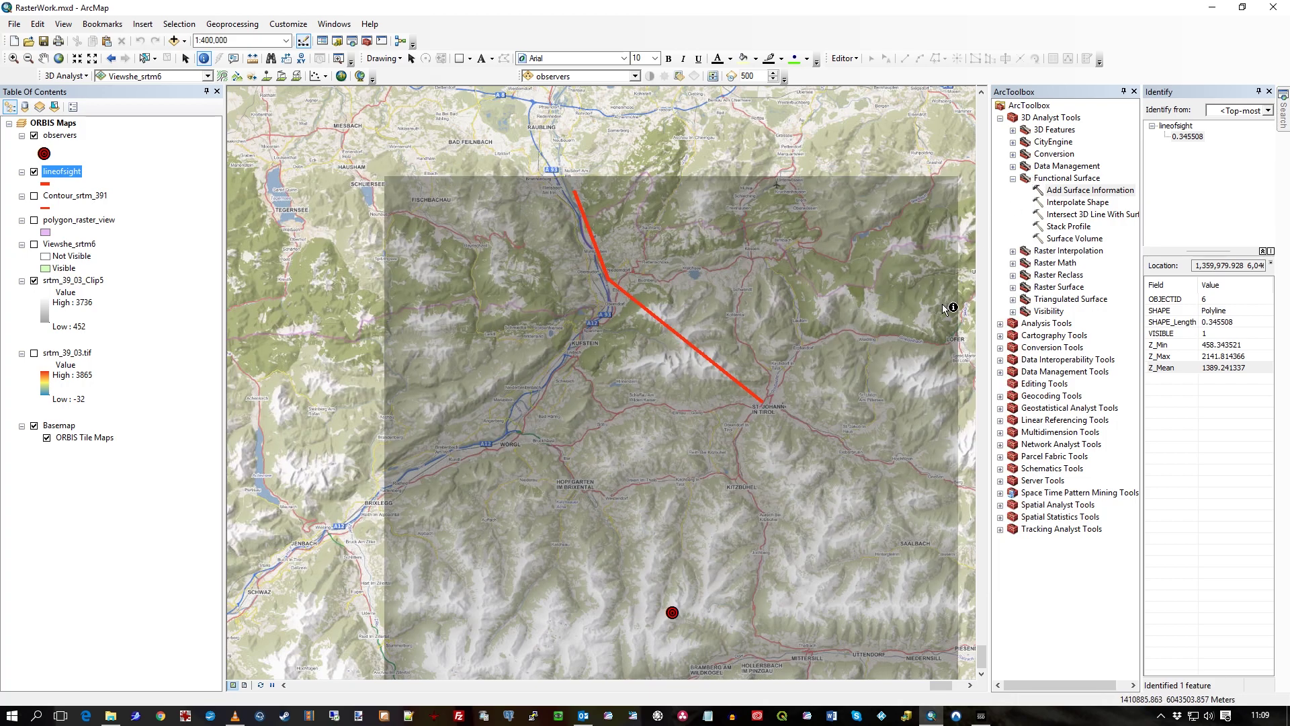
{"action": "left_click", "coordinate": [1087, 192]}
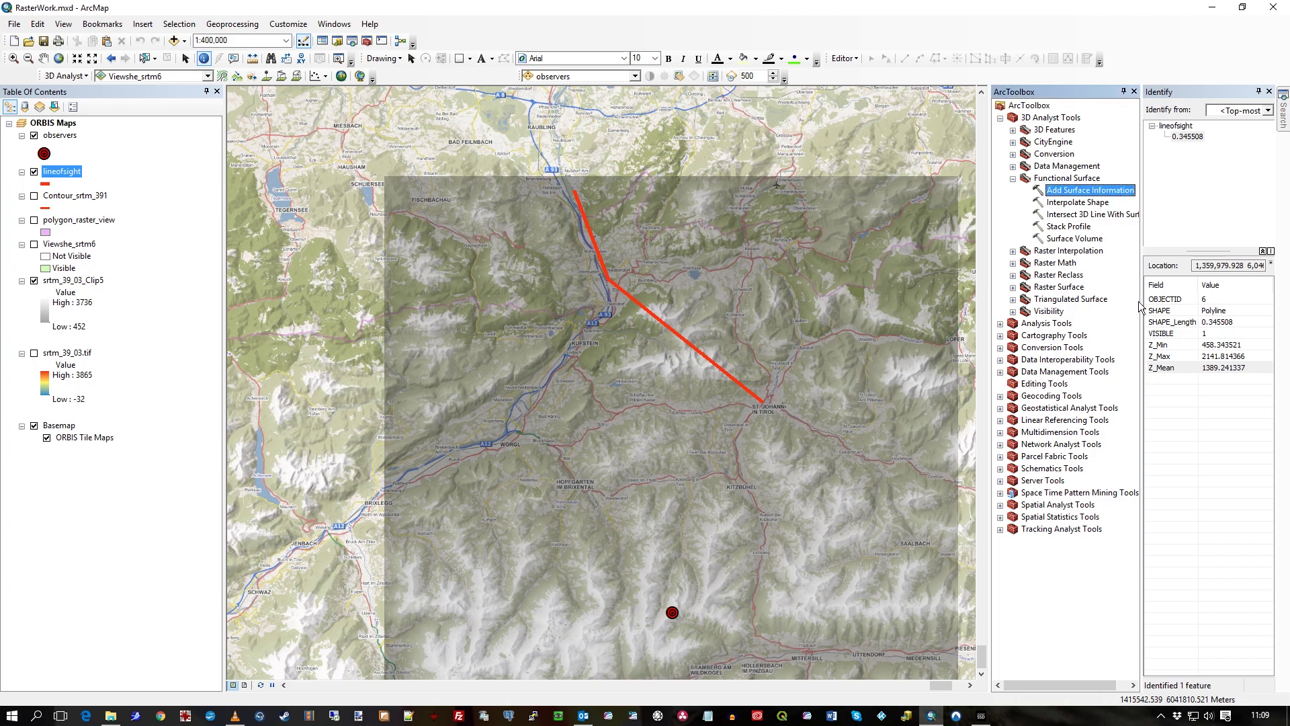